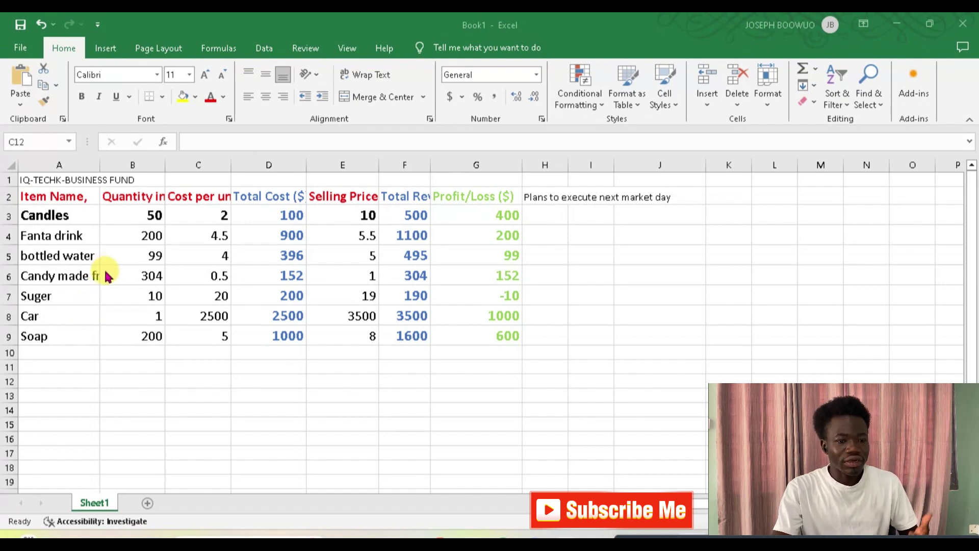
{"action": "left_click", "coordinate": [77, 167]}
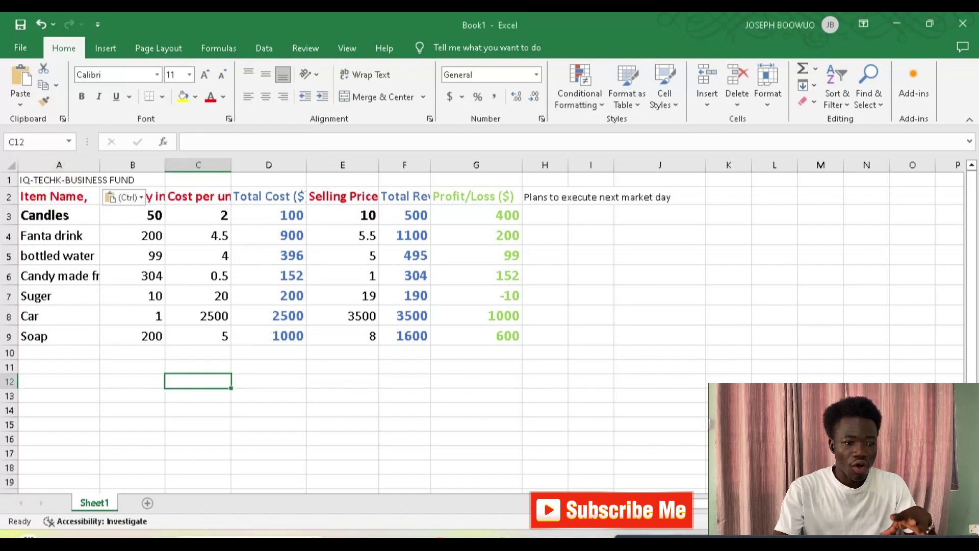
{"action": "left_click", "coordinate": [56, 198]}
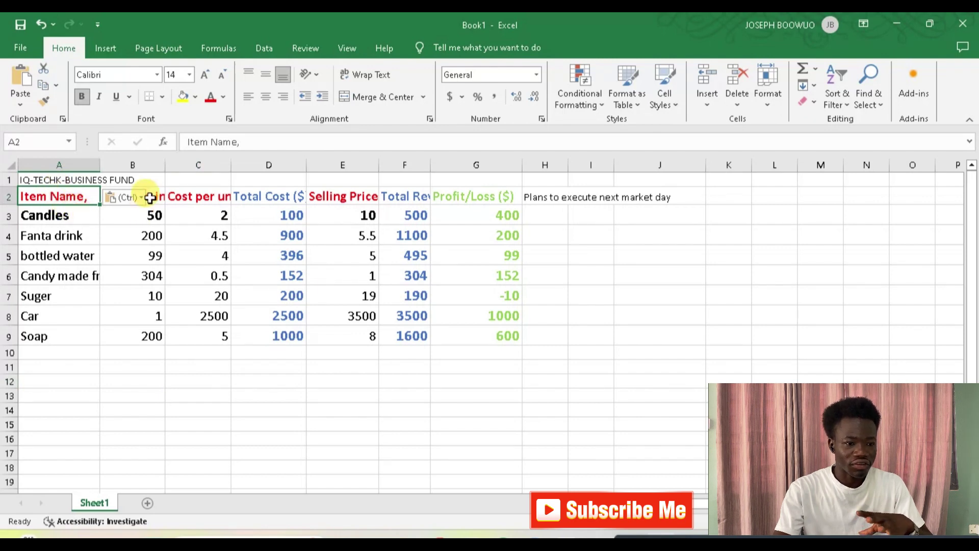
{"action": "left_click", "coordinate": [133, 196]}
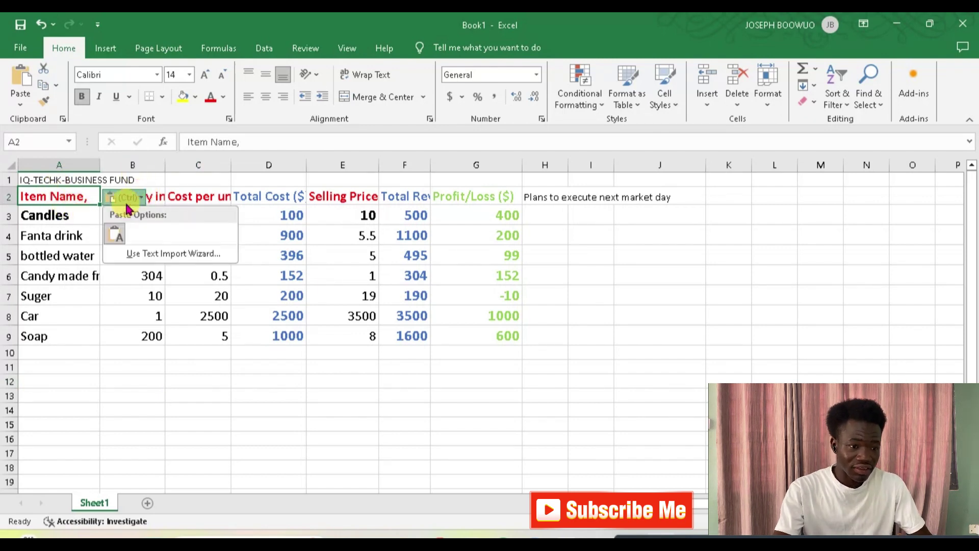
{"action": "left_click", "coordinate": [127, 284]}
{"action": "left_click", "coordinate": [130, 234]}
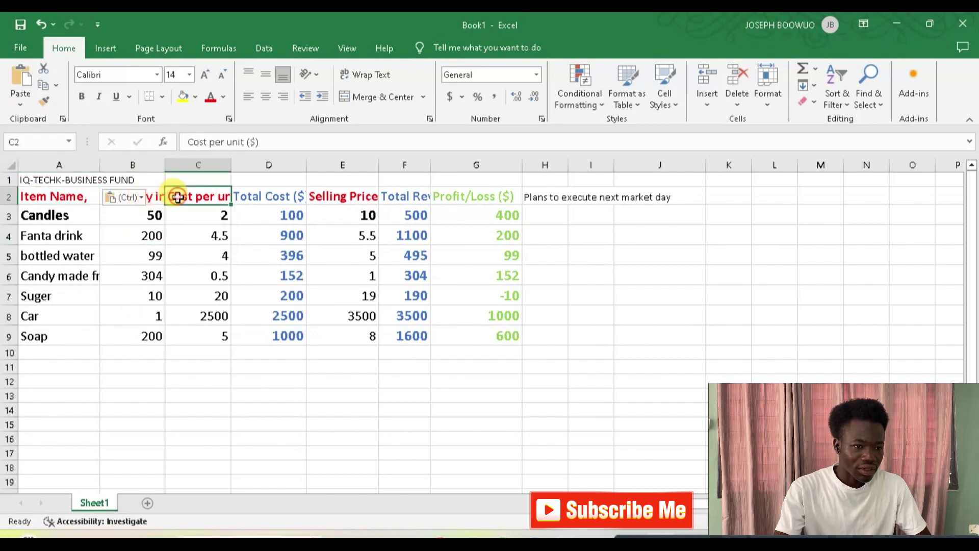
{"action": "left_click", "coordinate": [179, 197]}
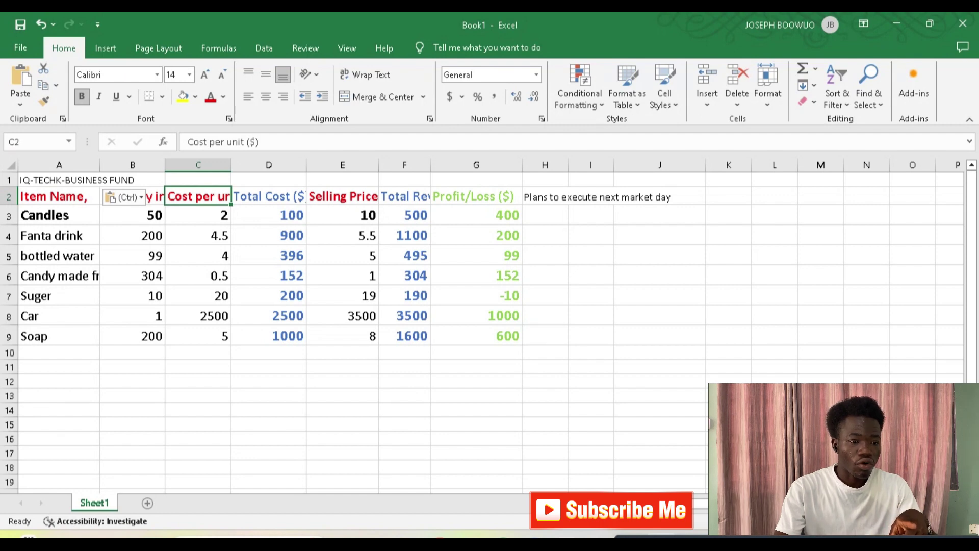
Step: Widen the Quantity in Stock and Cost per unit ($) columns, and autofit all columns of the sheet to their contents
{"action": "left_click_drag", "start_coordinate": [160, 165], "coordinate": [251, 166]}
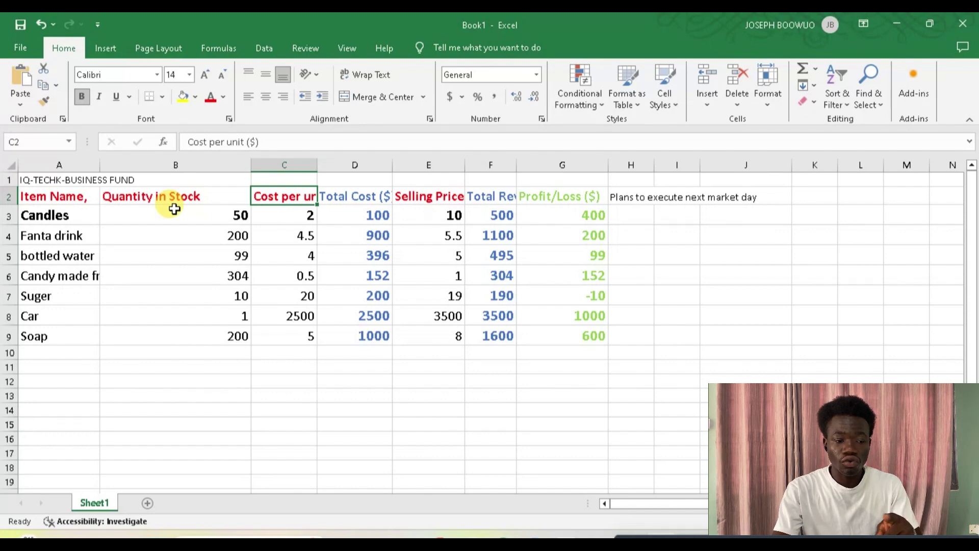
{"action": "left_click_drag", "start_coordinate": [317, 164], "coordinate": [383, 164]}
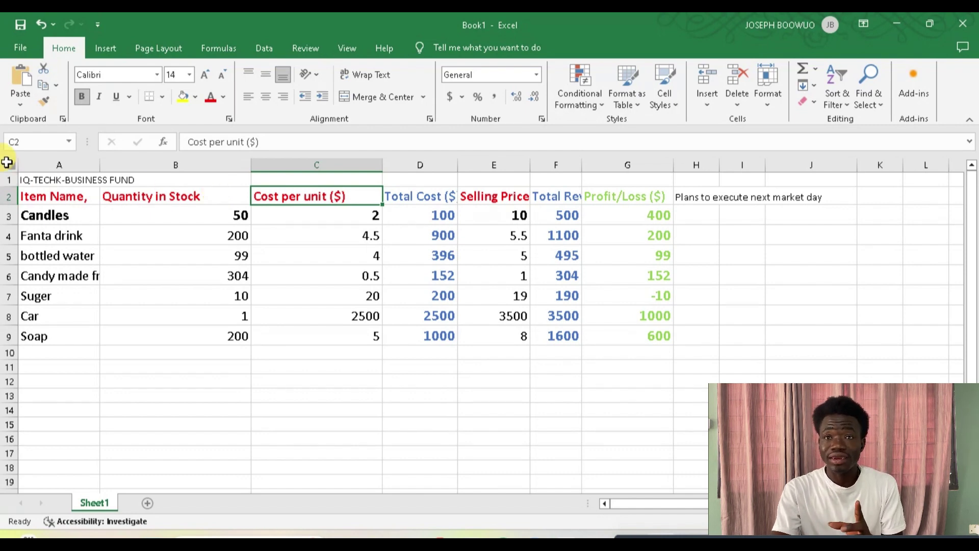
{"action": "left_click", "coordinate": [7, 162]}
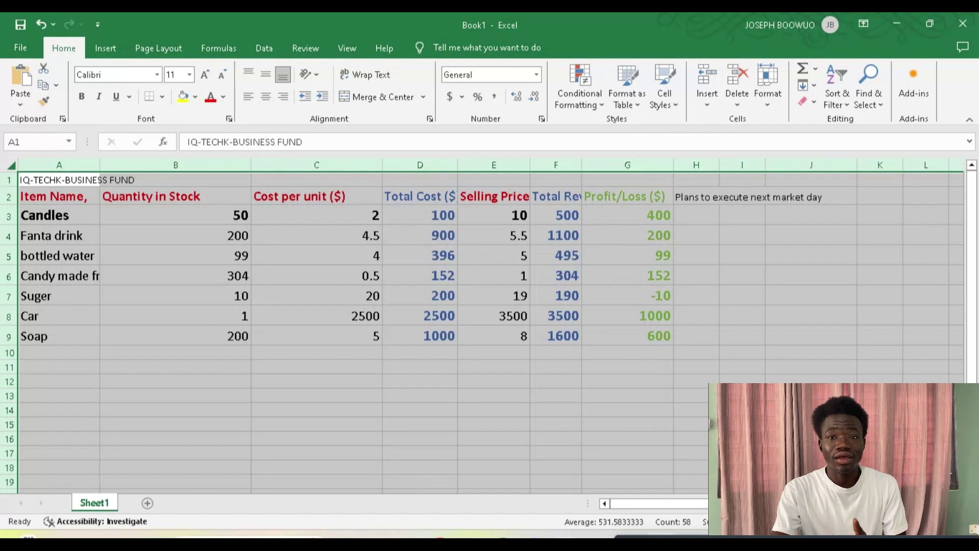
{"action": "double_click", "coordinate": [251, 164]}
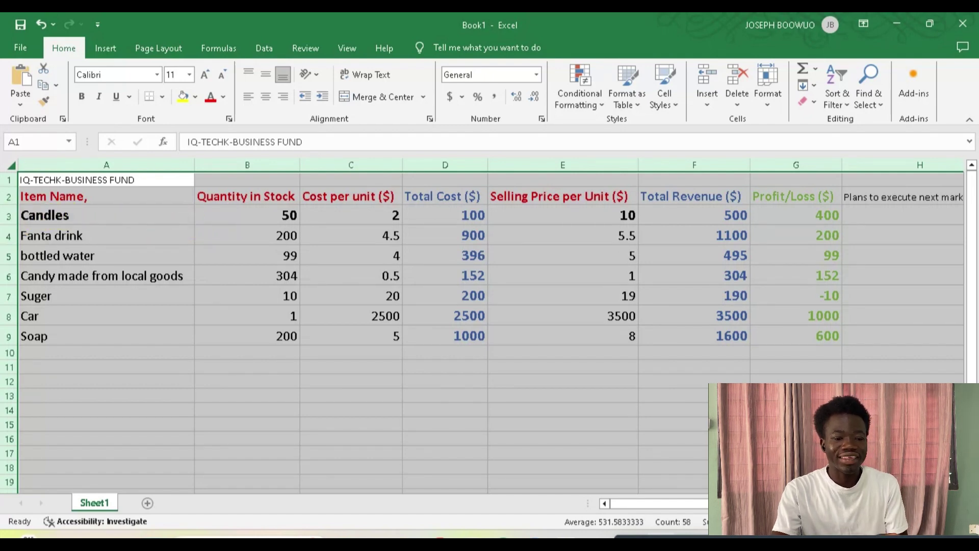
Step: Try a taller height for all rows of the sheet at once, and undo the change
{"action": "left_click_drag", "start_coordinate": [16, 204], "coordinate": [16, 226]}
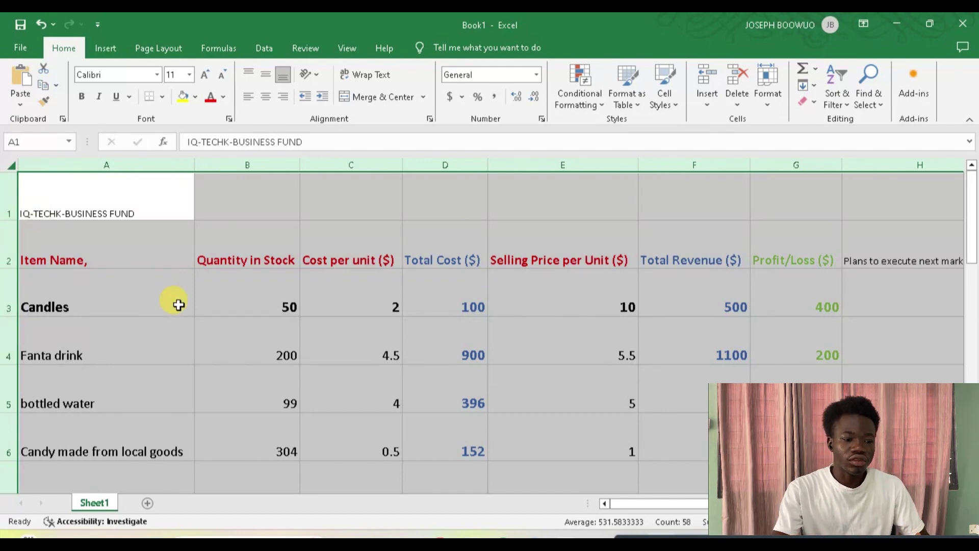
{"action": "scroll", "coordinate": [178, 304], "scroll_direction": "down", "scroll_amount": 1}
{"action": "scroll", "coordinate": [178, 305], "scroll_direction": "down", "scroll_amount": 2}
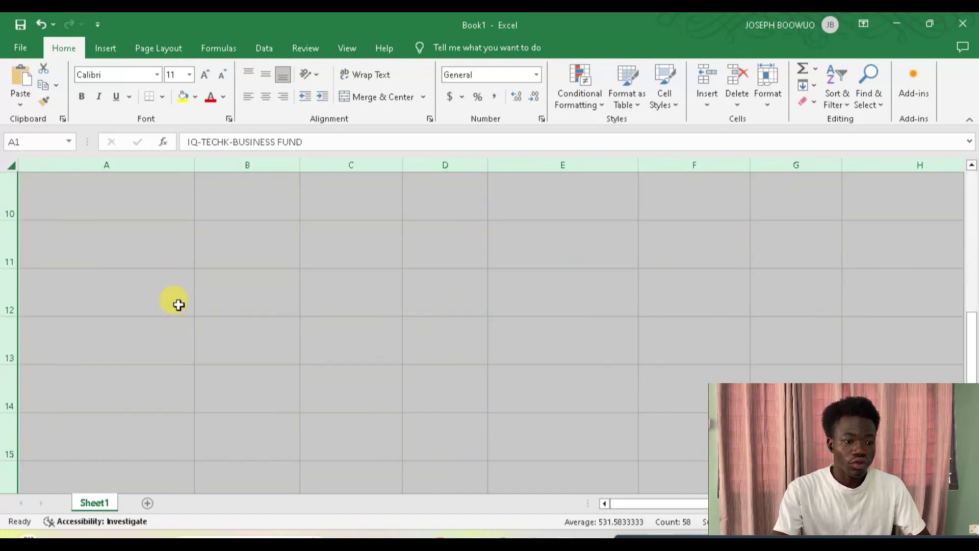
{"action": "scroll", "coordinate": [178, 304], "scroll_direction": "up", "scroll_amount": 3}
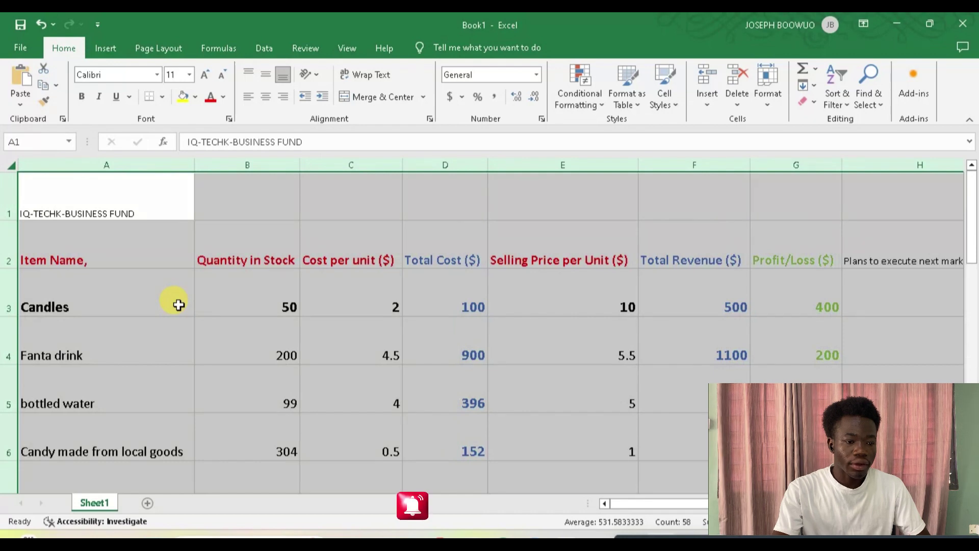
{"action": "scroll", "coordinate": [139, 265], "scroll_direction": "down", "scroll_amount": 1}
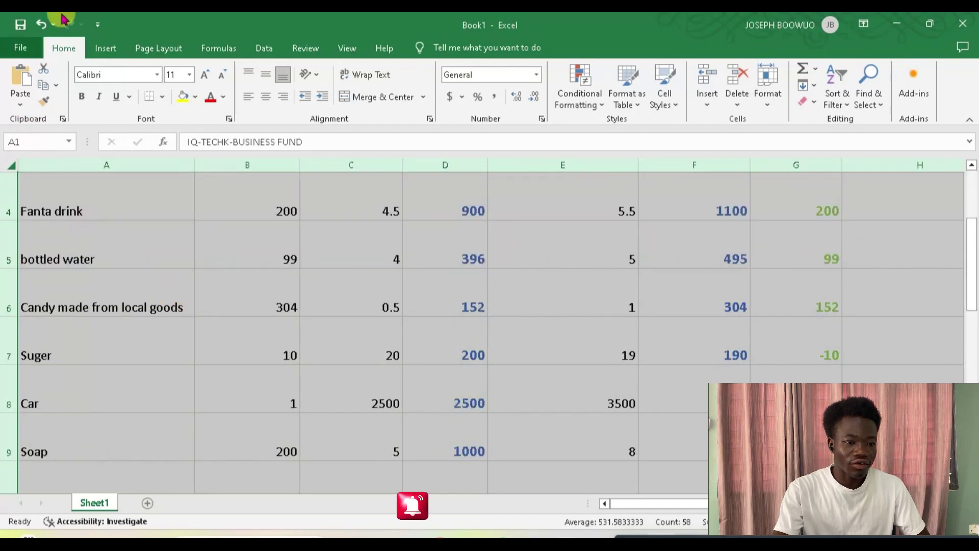
{"action": "left_click", "coordinate": [41, 24]}
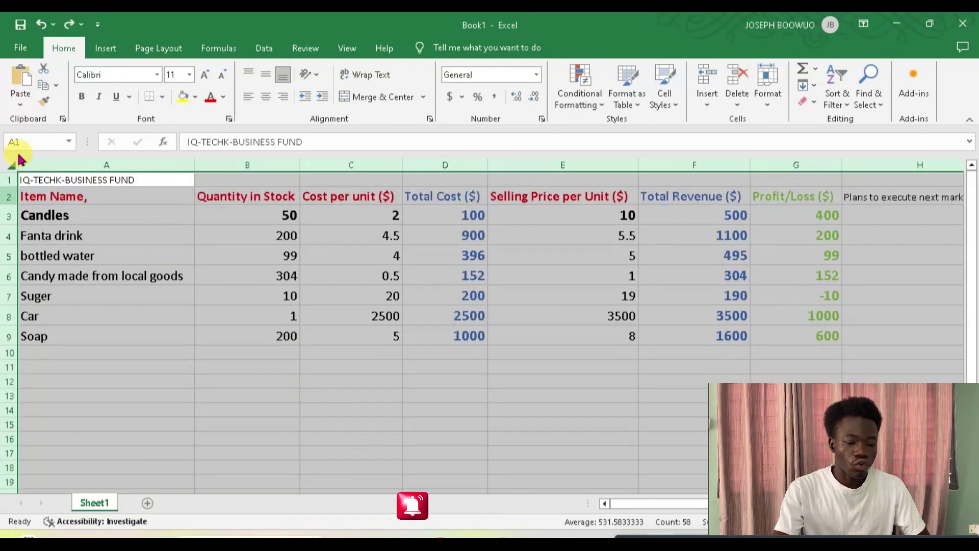
Step: Try a taller height for the Candles row alone, and undo the change
{"action": "left_click", "coordinate": [72, 215]}
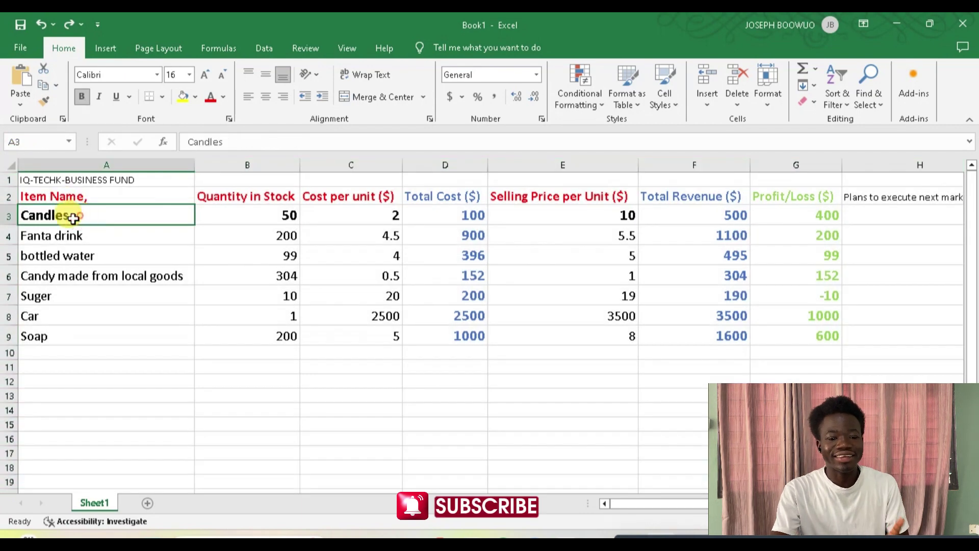
{"action": "left_click", "coordinate": [8, 216]}
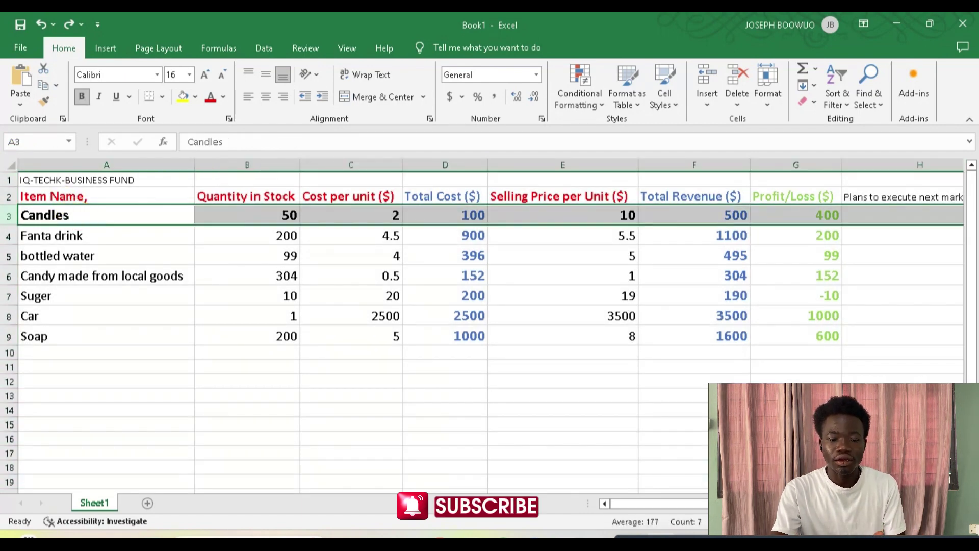
{"action": "left_click_drag", "start_coordinate": [7, 225], "coordinate": [8, 242]}
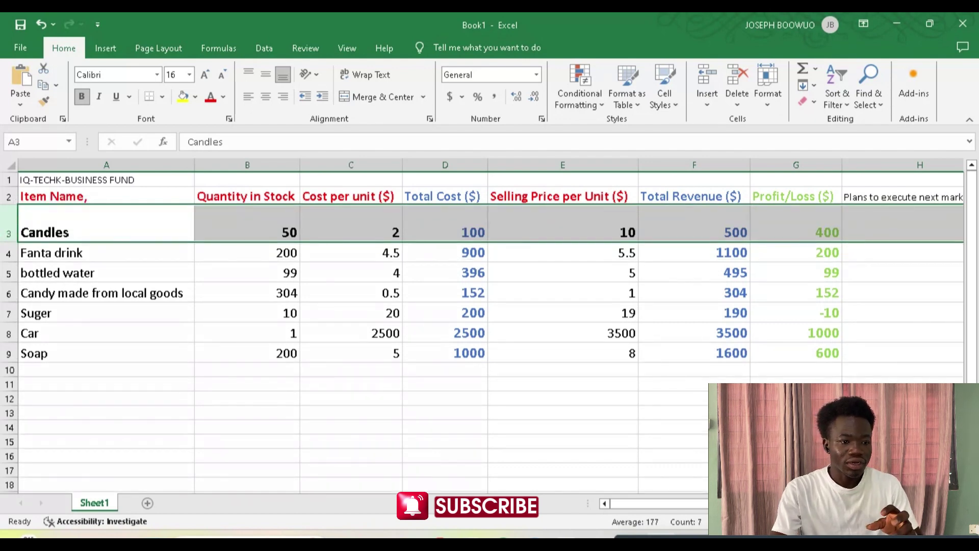
{"action": "key", "text": "ctrl+z"}
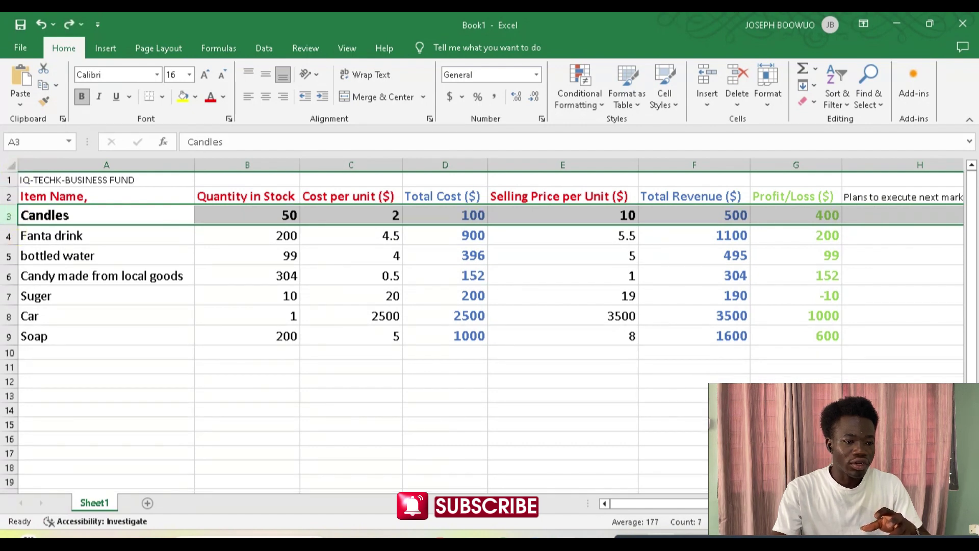
Step: Increase the height of row 1, which holds the IQ-TECHK-BUSINESS FUND title
{"action": "left_click", "coordinate": [10, 180]}
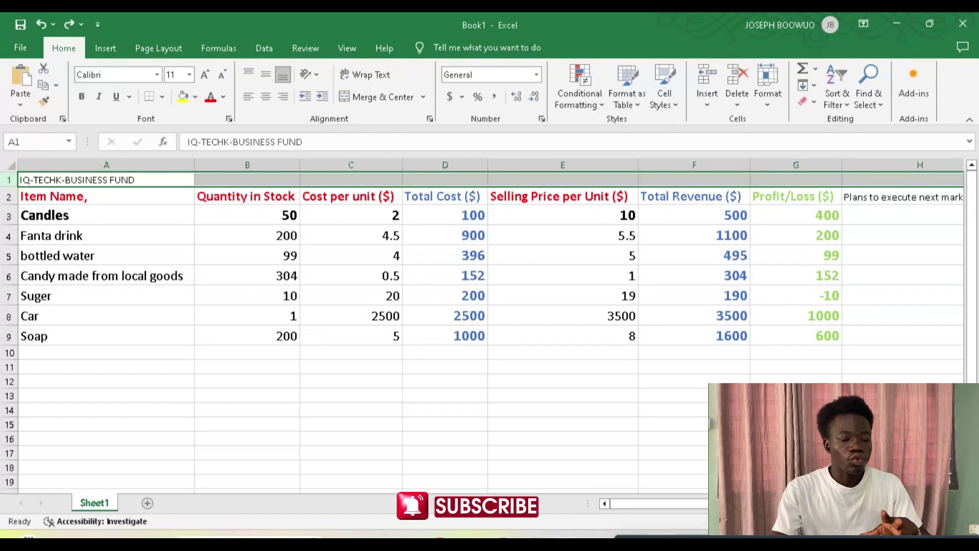
{"action": "left_click_drag", "start_coordinate": [9, 187], "coordinate": [9, 208]}
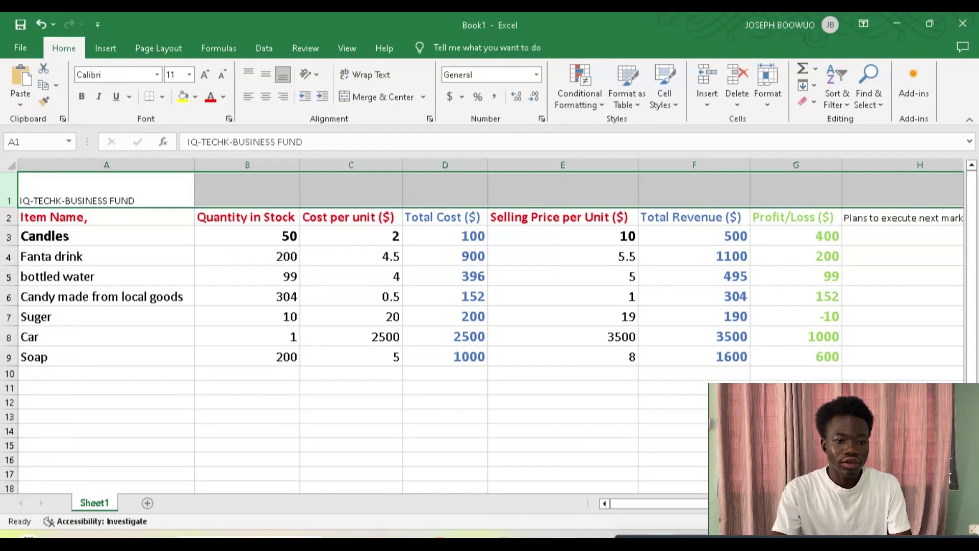
Step: Move the "Plans to execute next market day" cell from H2 to C11, below the table
{"action": "left_click", "coordinate": [893, 222]}
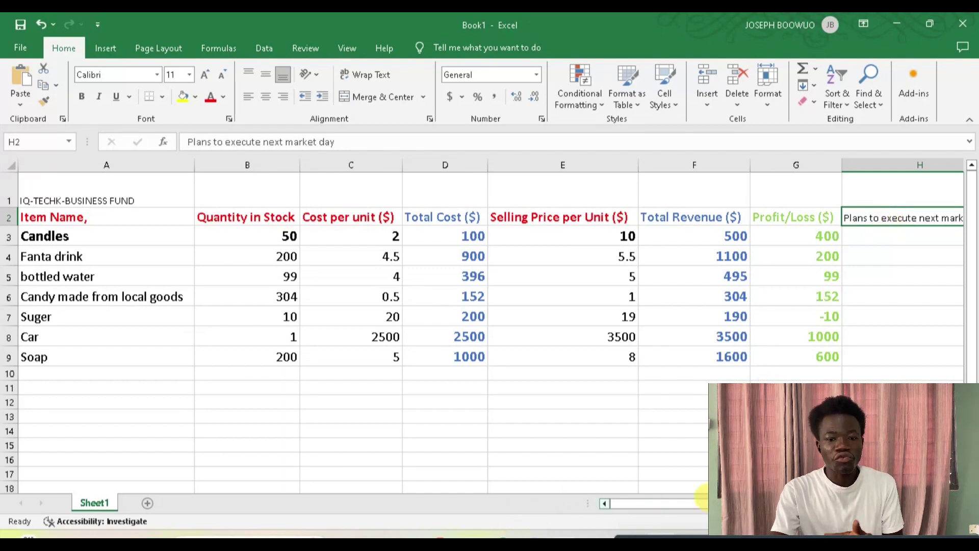
{"action": "left_click_drag", "start_coordinate": [739, 503], "coordinate": [759, 503]}
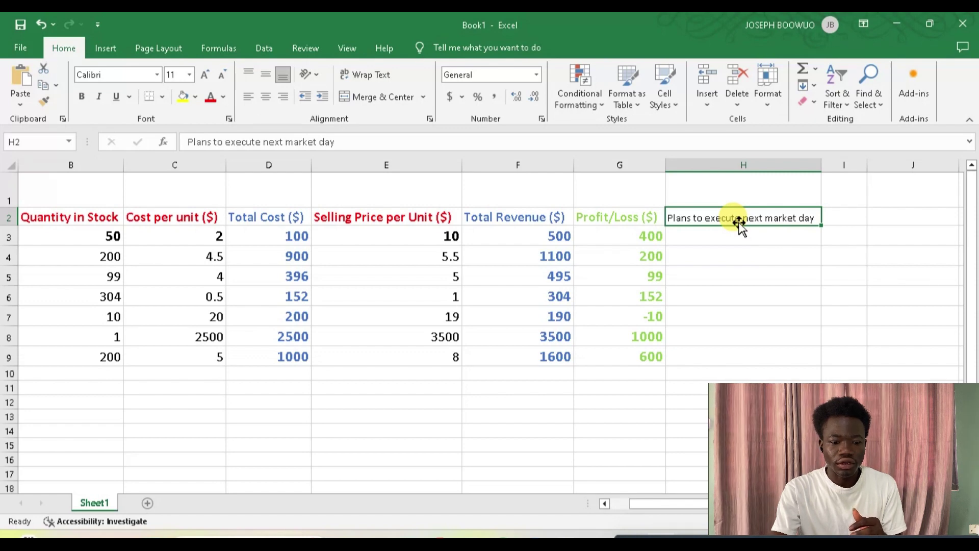
{"action": "left_click_drag", "start_coordinate": [740, 223], "coordinate": [198, 385]}
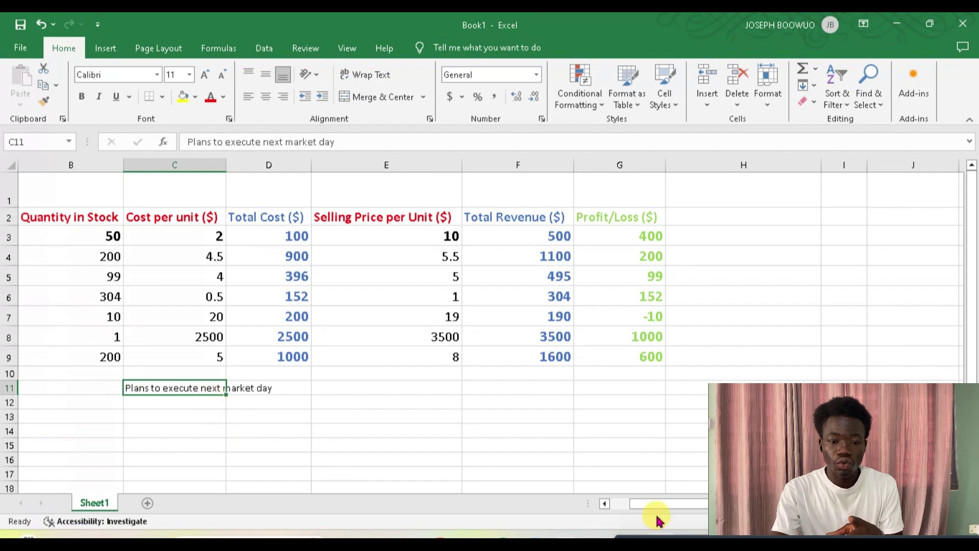
{"action": "left_click_drag", "start_coordinate": [658, 505], "coordinate": [629, 516]}
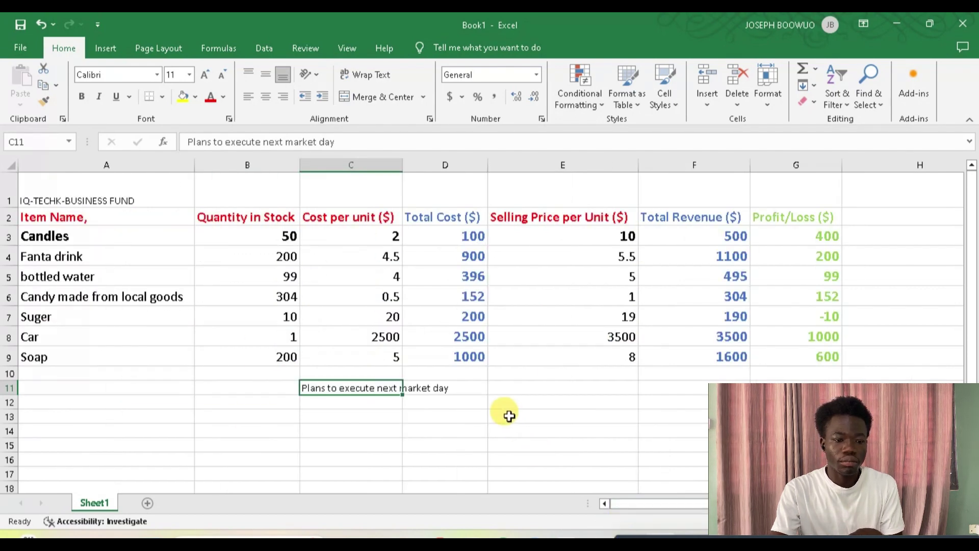
Step: Copy the full text "Plans to execute next market day" from inside cell C11 and paste it into cell F11
{"action": "double_click", "coordinate": [344, 389]}
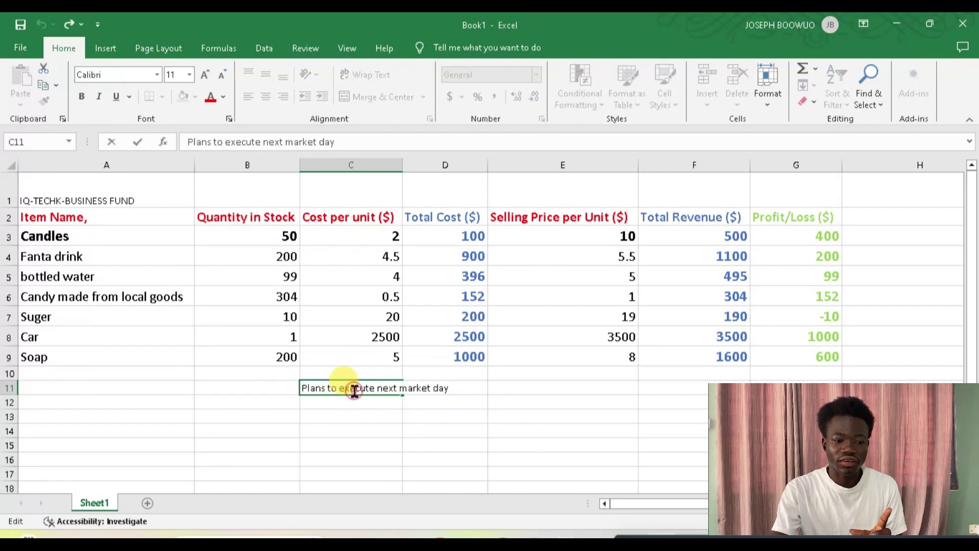
{"action": "double_click", "coordinate": [354, 390]}
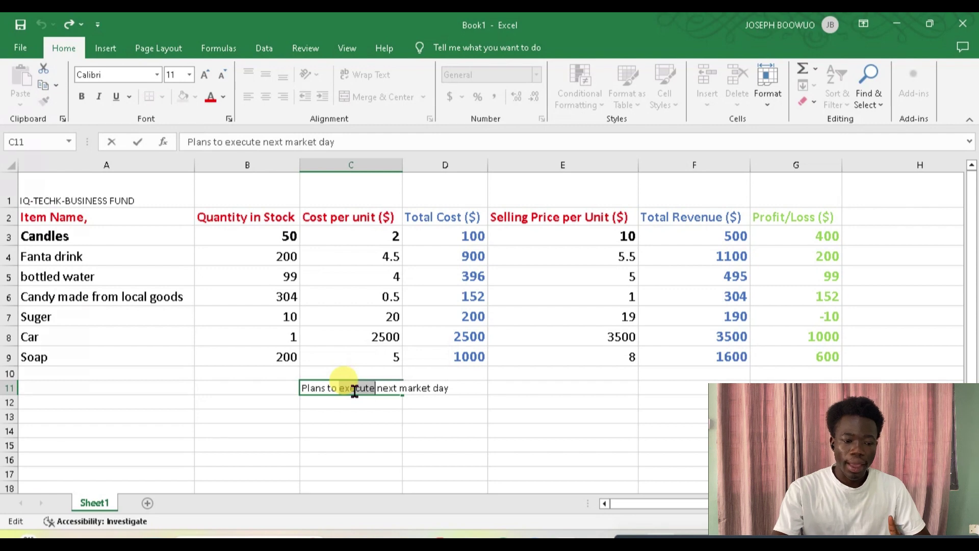
{"action": "triple_click", "coordinate": [355, 390]}
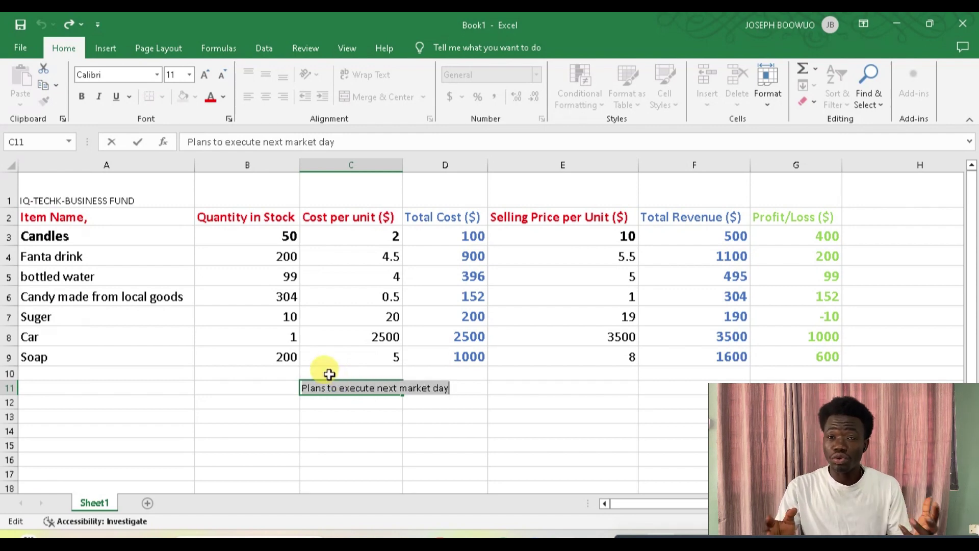
{"action": "right_click", "coordinate": [346, 391]}
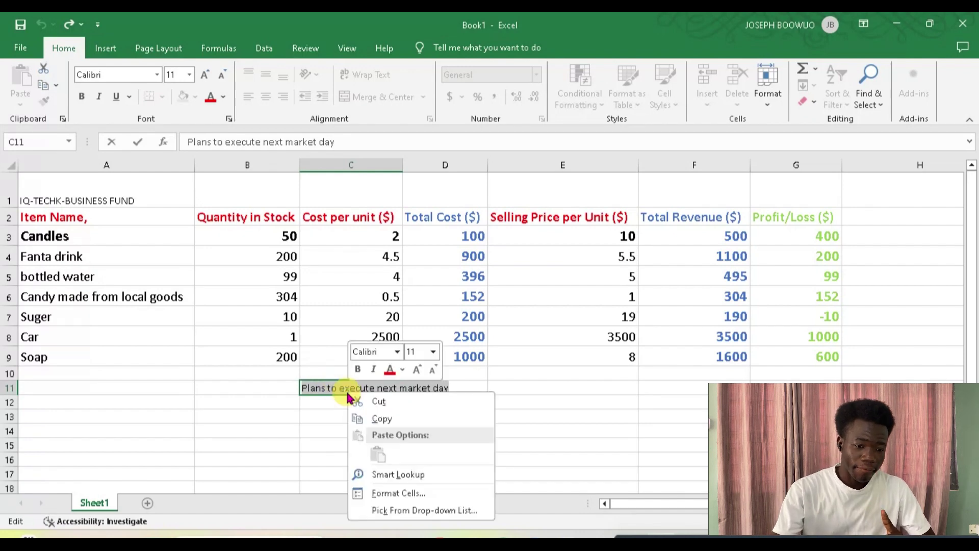
{"action": "left_click", "coordinate": [380, 419]}
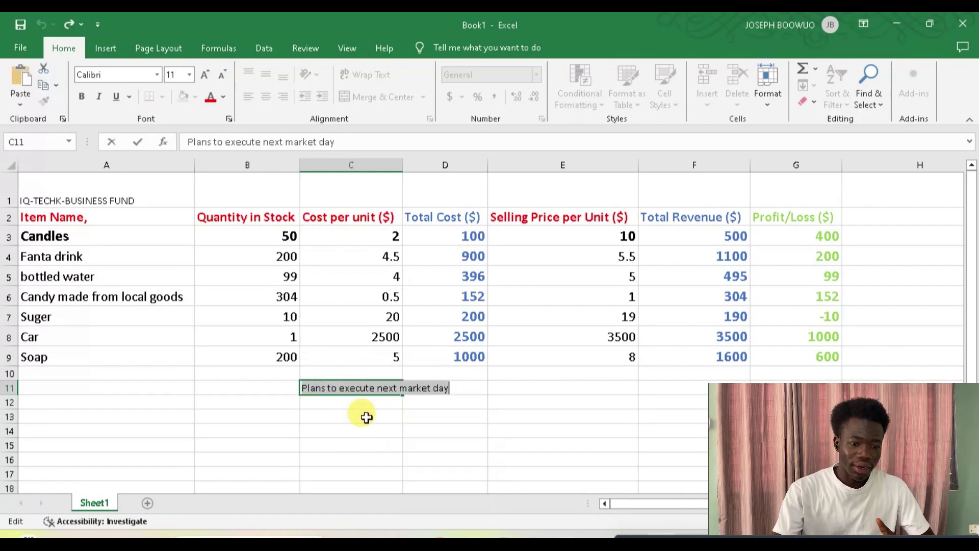
{"action": "left_click", "coordinate": [670, 385]}
{"action": "right_click", "coordinate": [671, 387]}
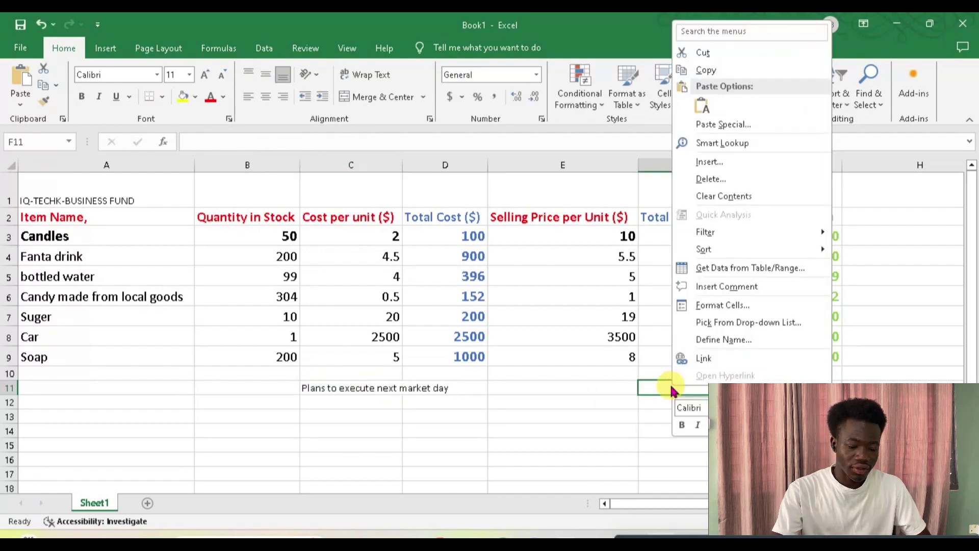
{"action": "left_click", "coordinate": [703, 105]}
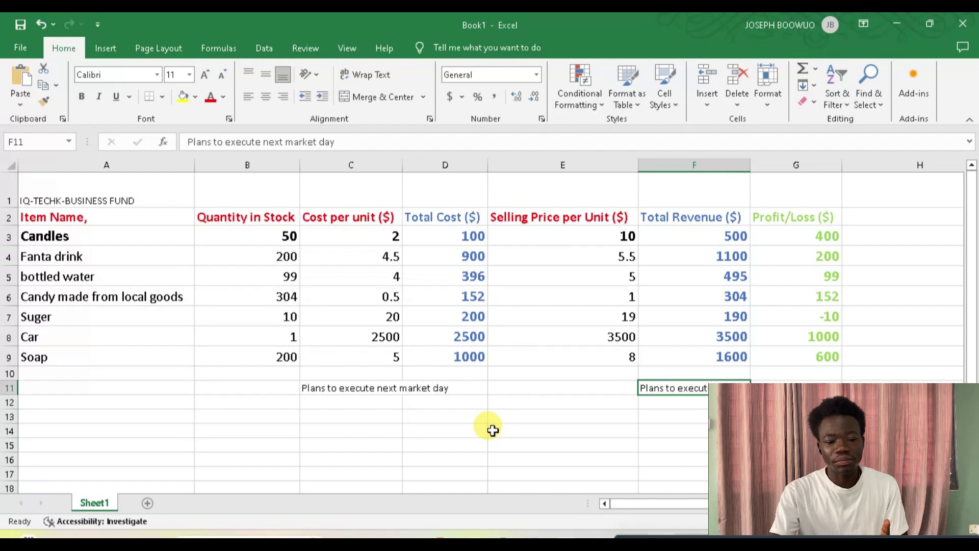
Step: Cut the full text "Plans to execute next market day" out of cell F11
{"action": "double_click", "coordinate": [704, 388]}
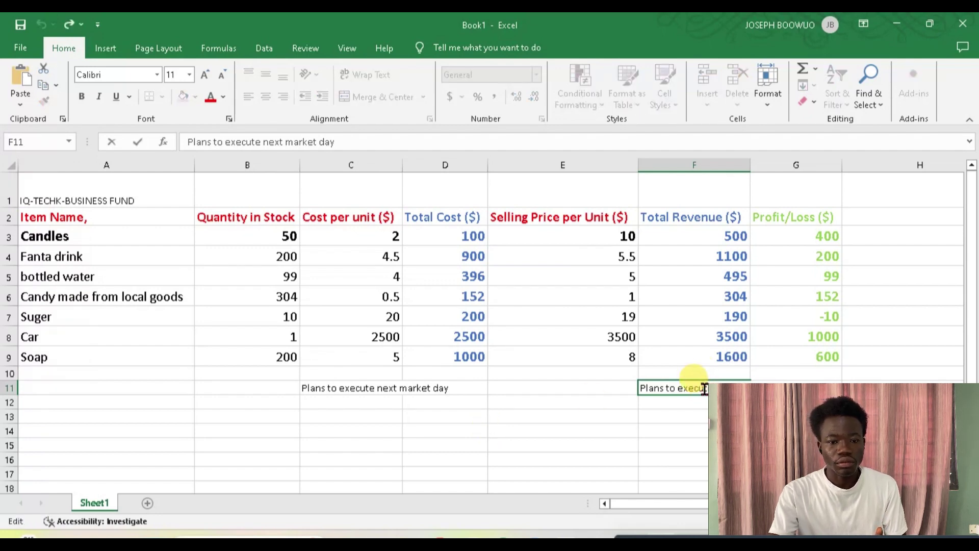
{"action": "key", "text": "ctrl+a"}
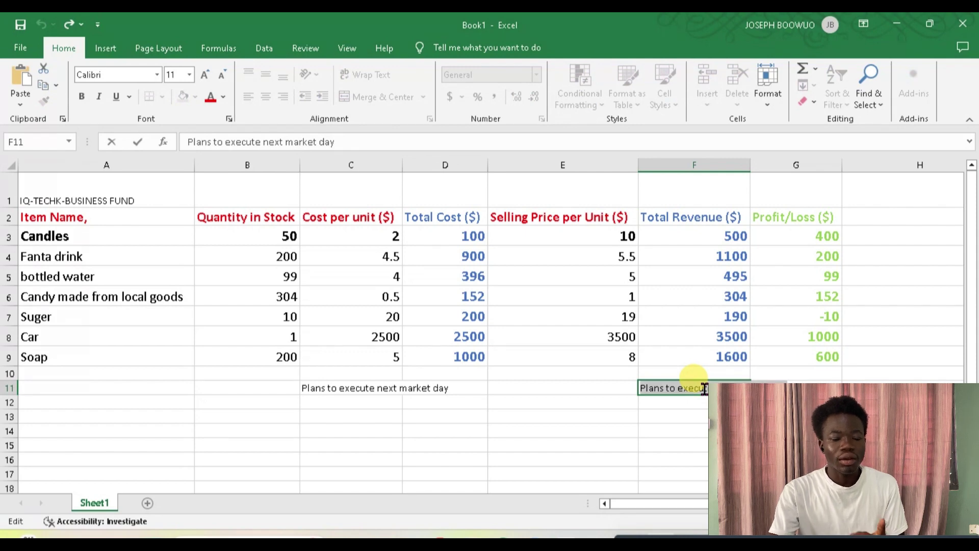
{"action": "right_click", "coordinate": [705, 392]}
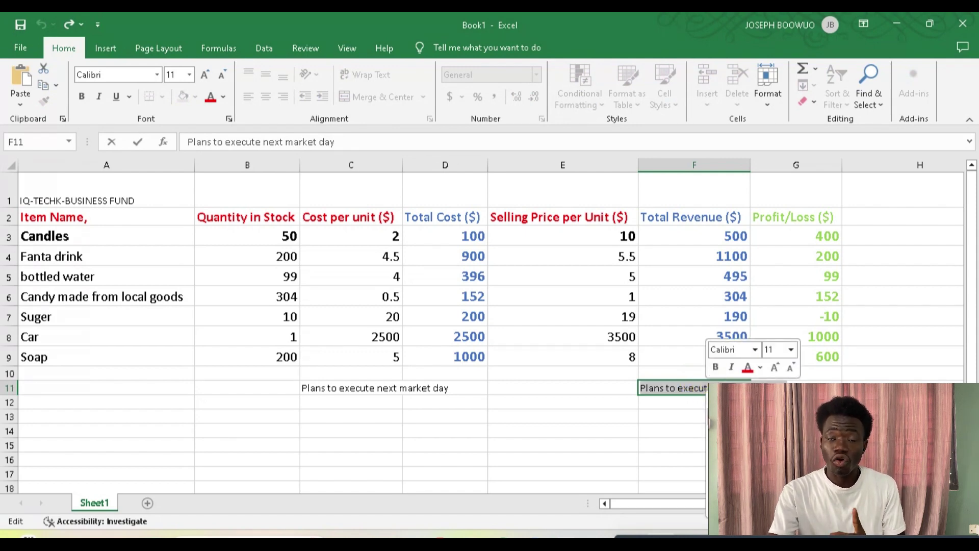
{"action": "left_click", "coordinate": [703, 414]}
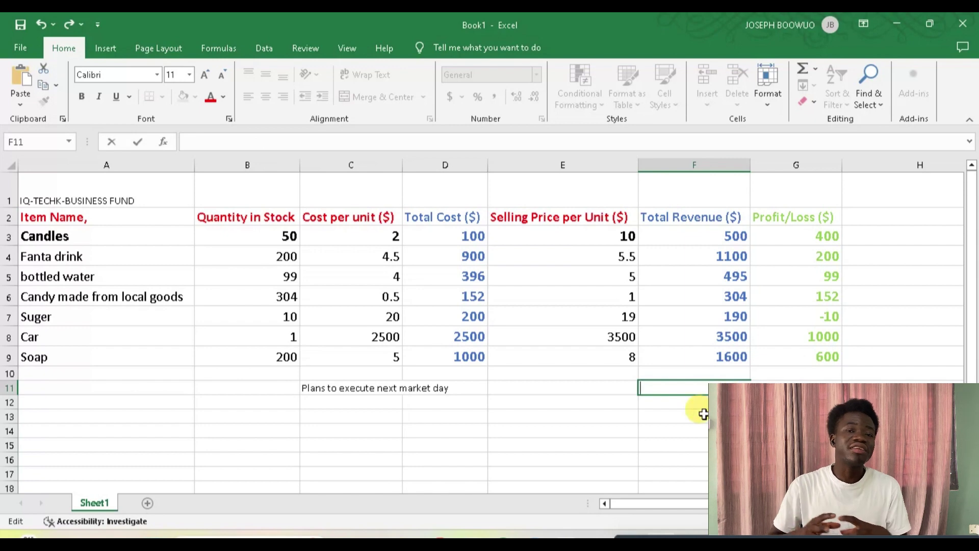
Step: Paste the cut text "Plans to execute next market day" into cell C12
{"action": "left_click", "coordinate": [338, 404]}
{"action": "right_click", "coordinate": [339, 409]}
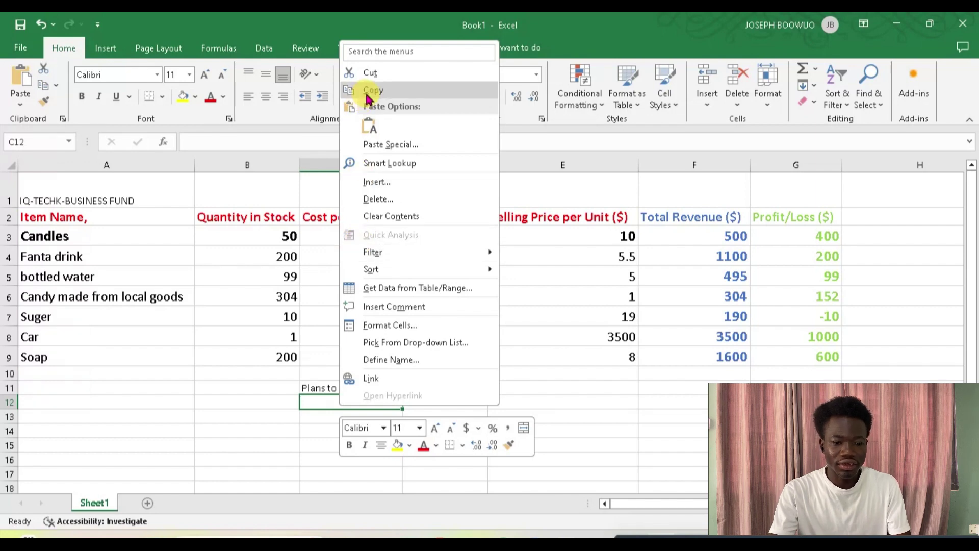
{"action": "left_click", "coordinate": [368, 125]}
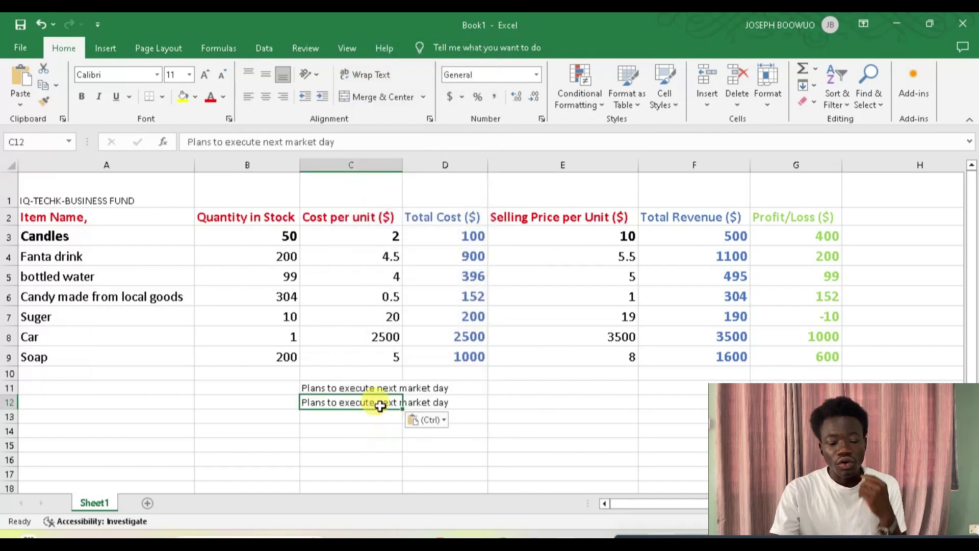
Step: Delete the contents of the range C11:D12 and undo the deletion
{"action": "left_click", "coordinate": [313, 390]}
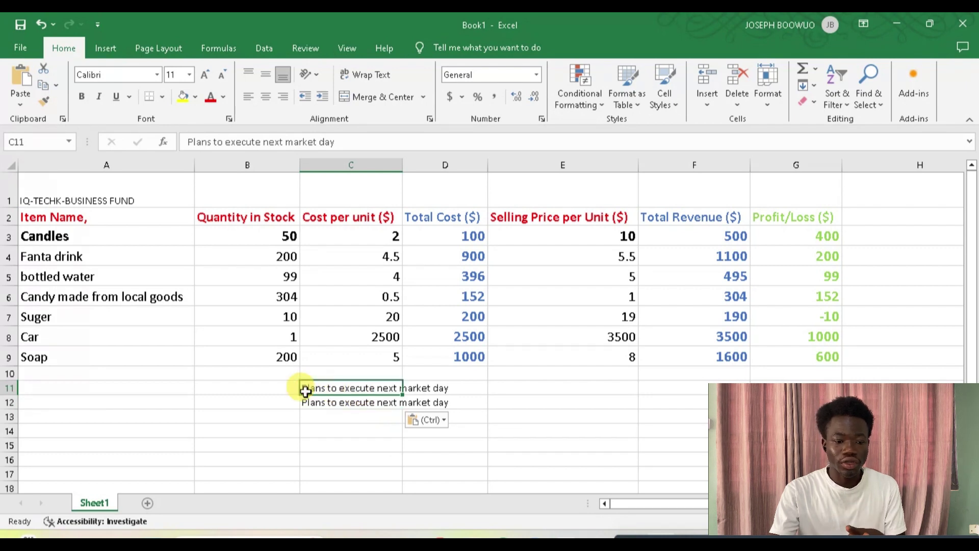
{"action": "left_click_drag", "start_coordinate": [314, 391], "coordinate": [438, 400]}
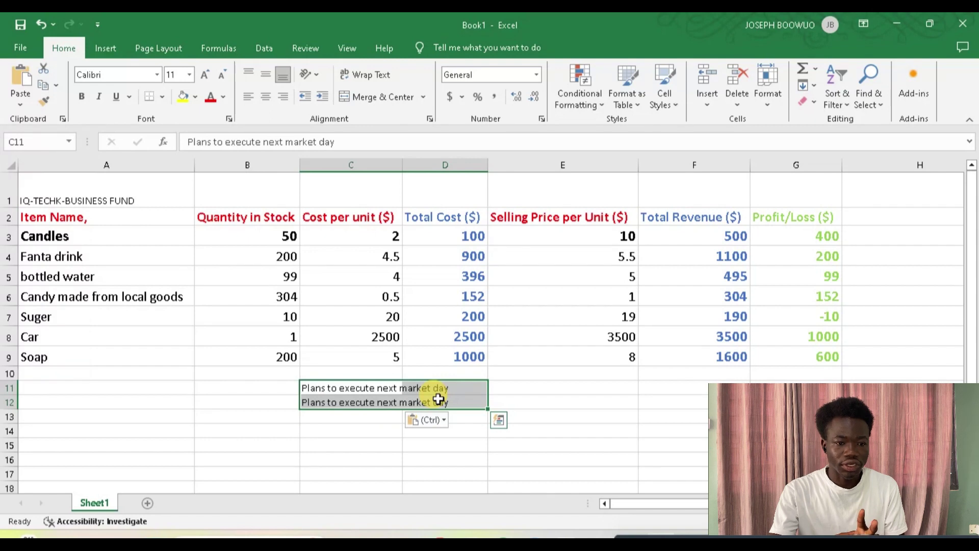
{"action": "key", "text": "Delete"}
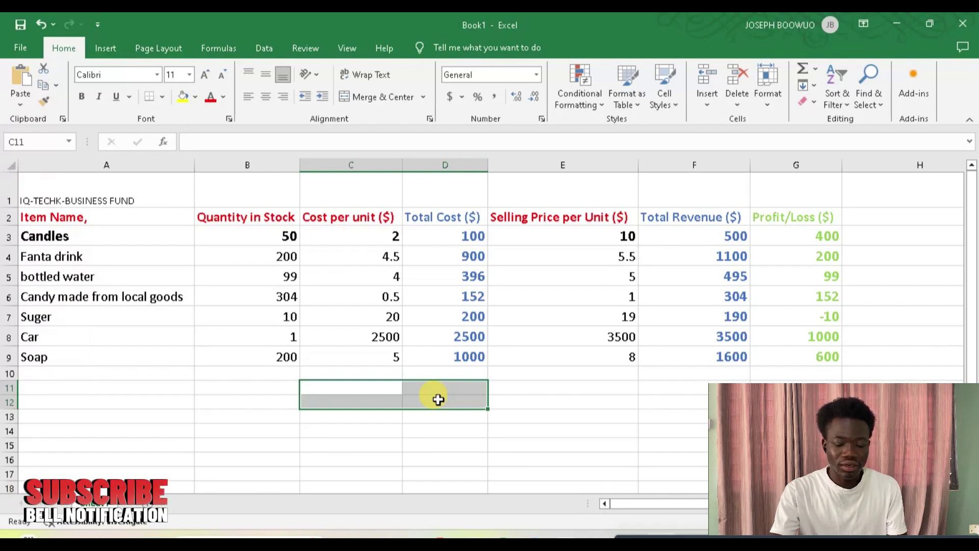
{"action": "key", "text": "ctrl+v"}
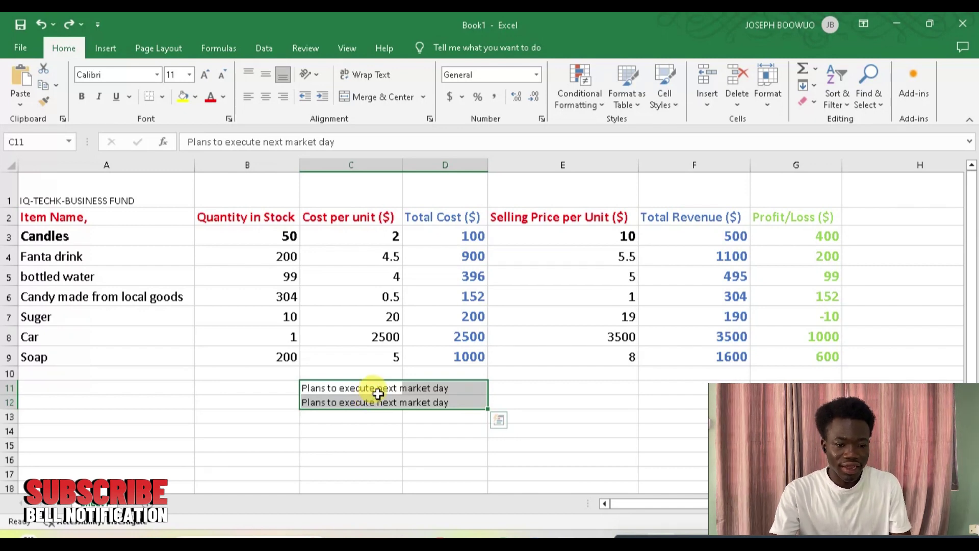
Step: Clear only the contents of the selected range C11:D12 with the Clear Contents command
{"action": "left_click", "coordinate": [811, 104]}
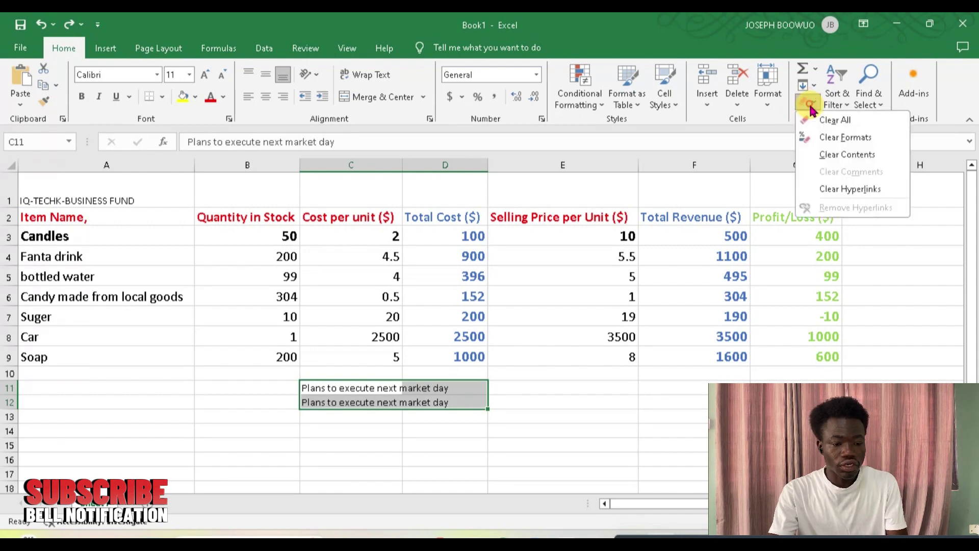
{"action": "left_click", "coordinate": [829, 154]}
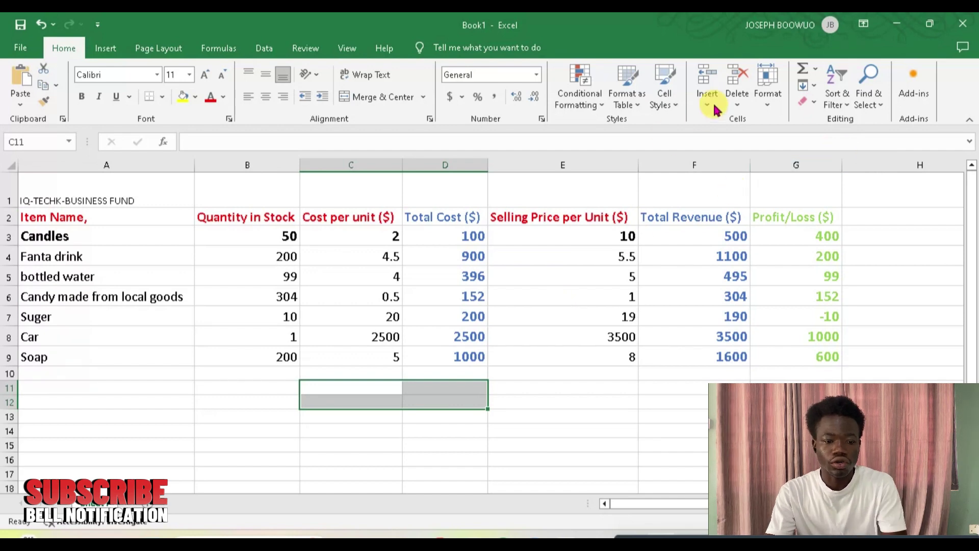
{"action": "left_click", "coordinate": [507, 436]}
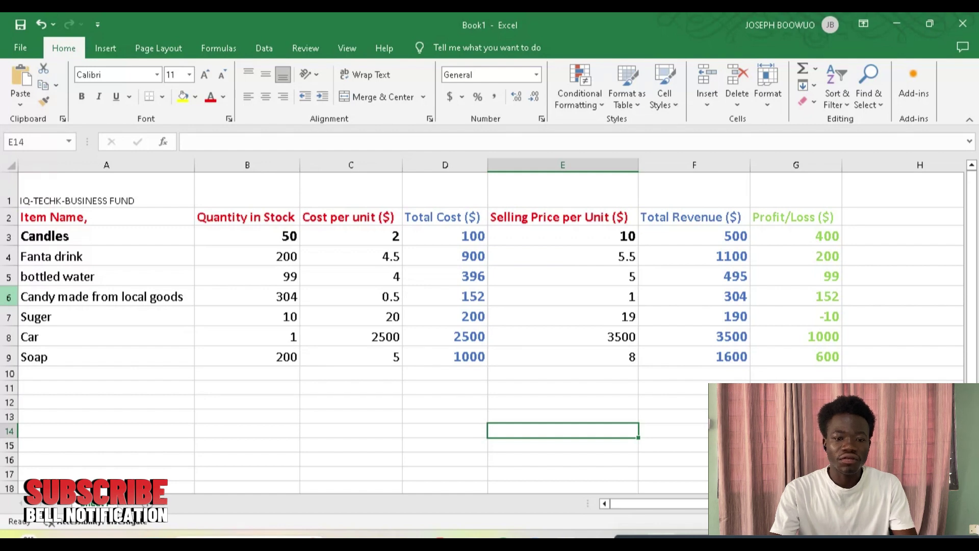
Step: Clear everything from row 6, the "Candy made from local goods" row, and delete the emptied row from the sheet
{"action": "left_click", "coordinate": [14, 296]}
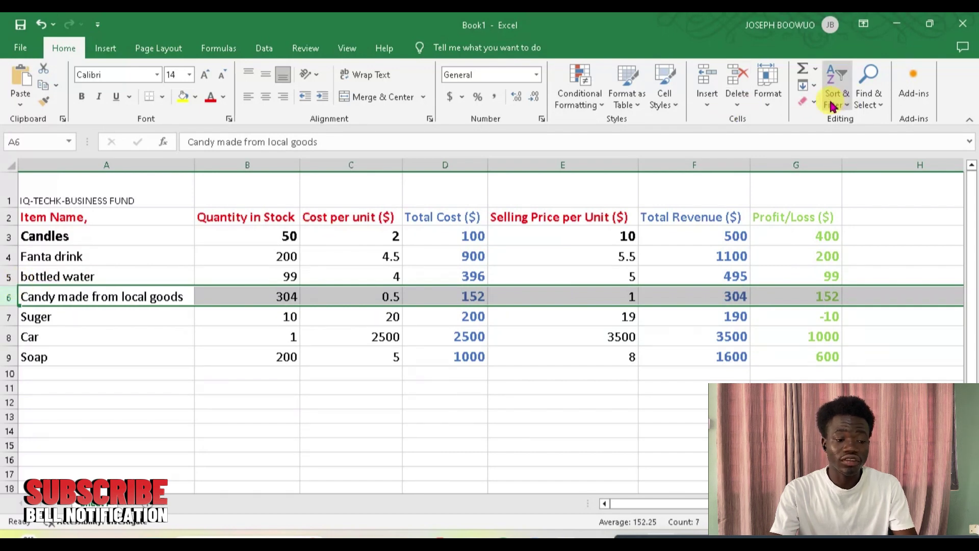
{"action": "left_click", "coordinate": [810, 102]}
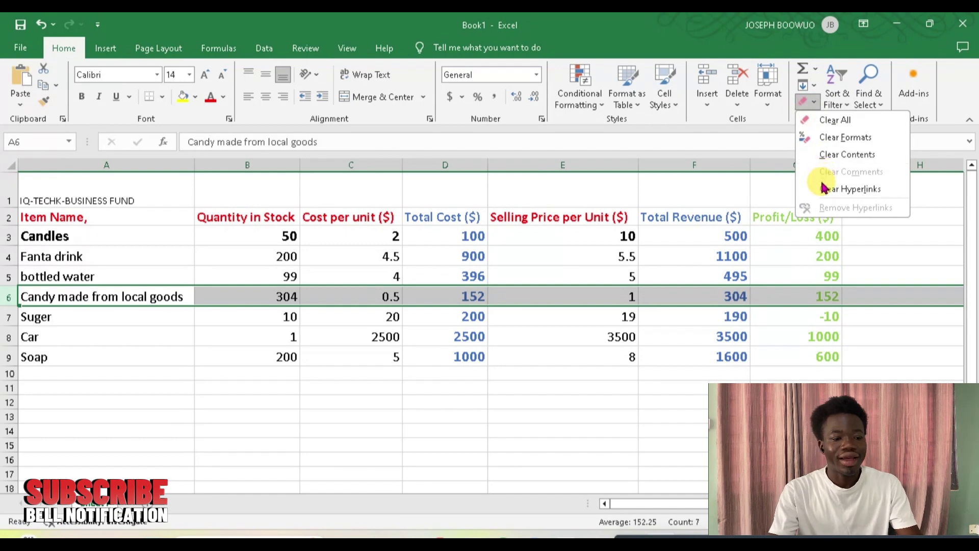
{"action": "left_click", "coordinate": [823, 120]}
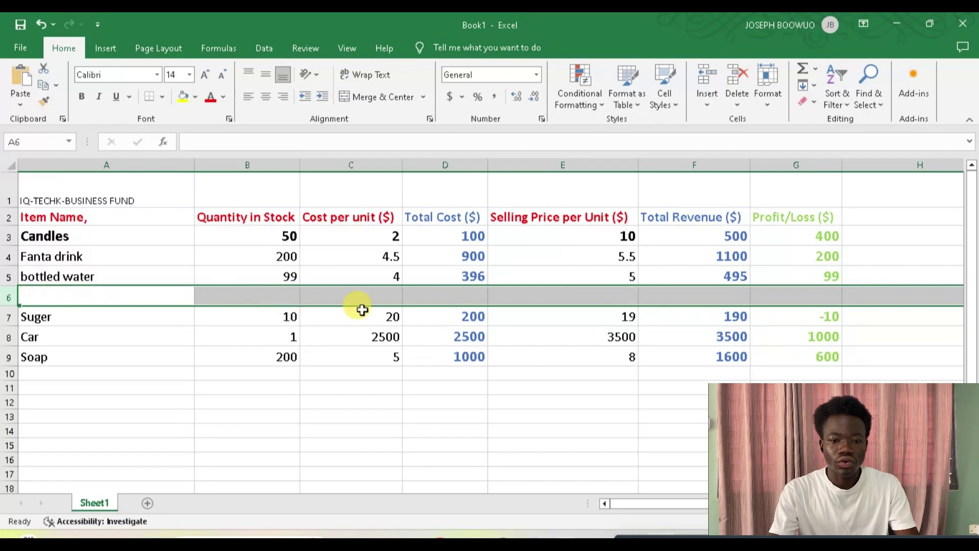
{"action": "left_click", "coordinate": [738, 80]}
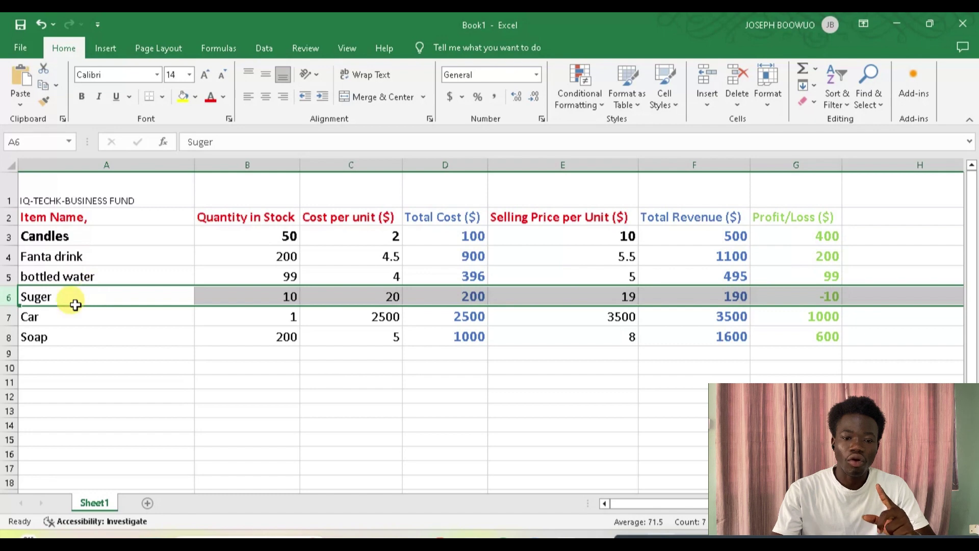
Step: Undo both the deletion and the clearing of row 6
{"action": "left_click", "coordinate": [40, 25]}
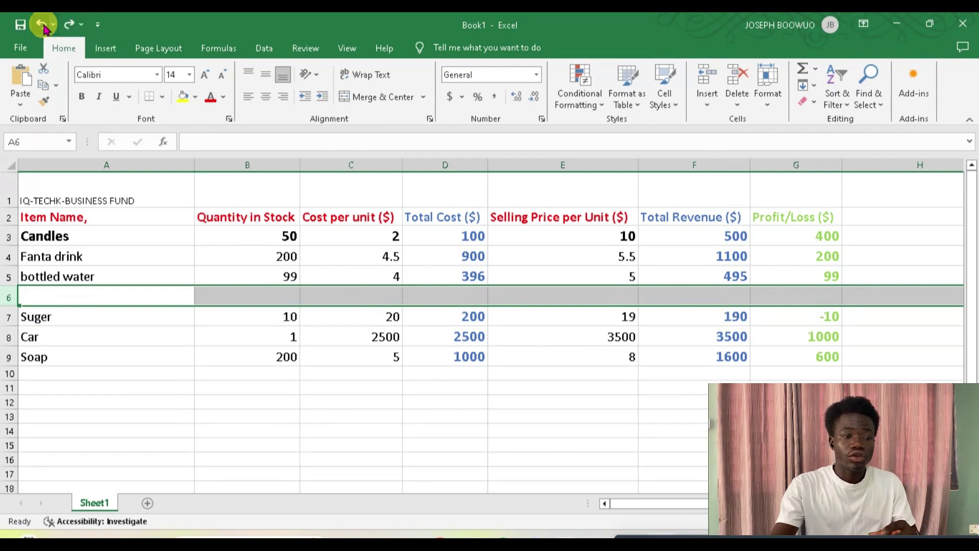
{"action": "left_click", "coordinate": [43, 28]}
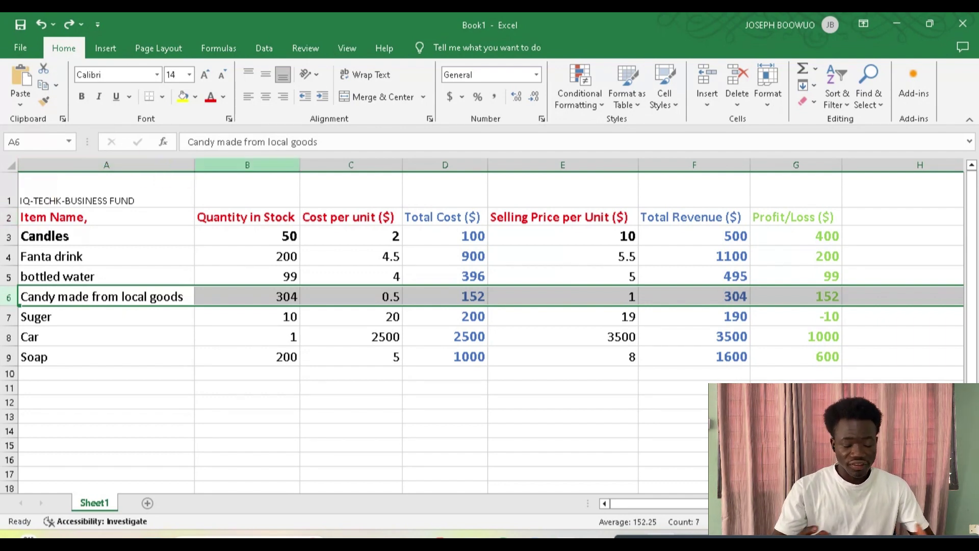
Step: Insert an empty column before the "Quantity in Stock" column
{"action": "left_click_drag", "start_coordinate": [200, 167], "coordinate": [200, 167]}
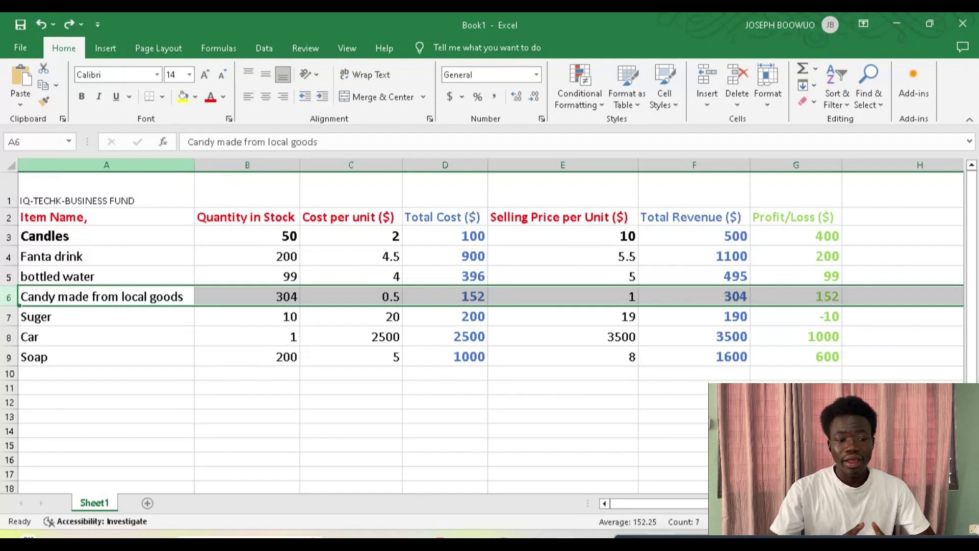
{"action": "left_click", "coordinate": [182, 165]}
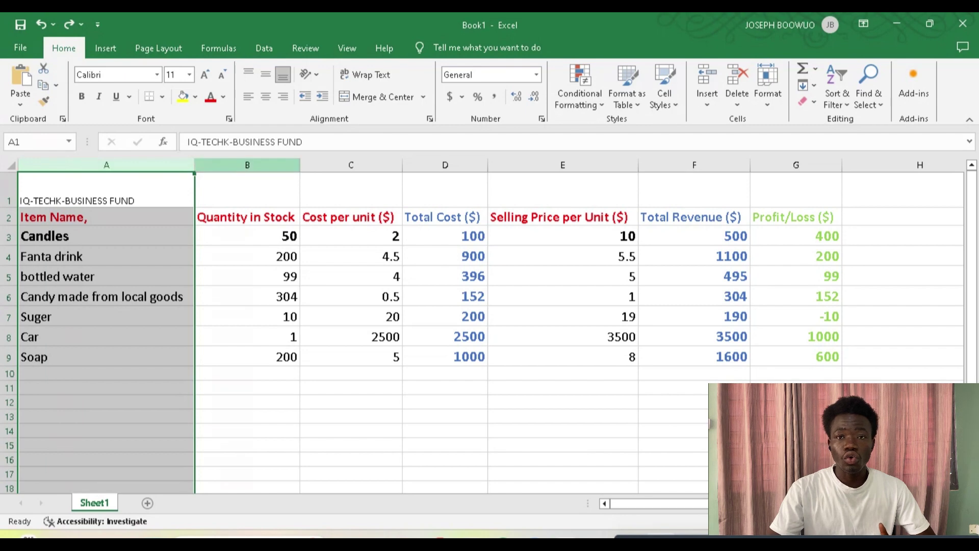
{"action": "left_click", "coordinate": [249, 166]}
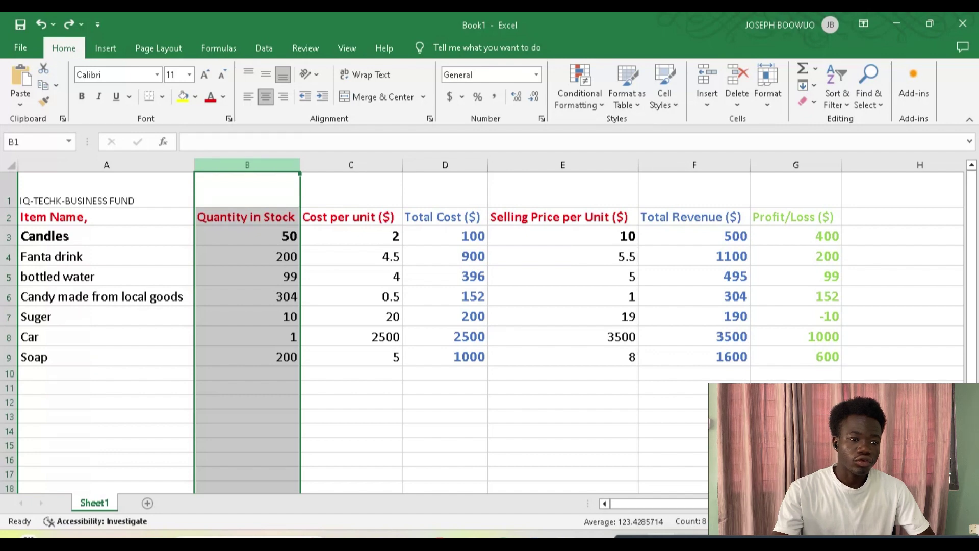
{"action": "right_click", "coordinate": [255, 167]}
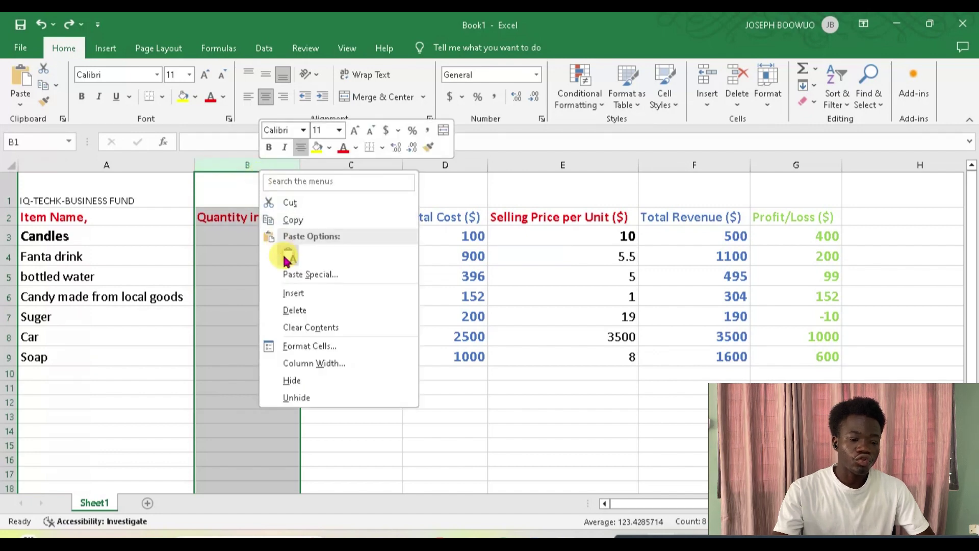
{"action": "left_click", "coordinate": [288, 295]}
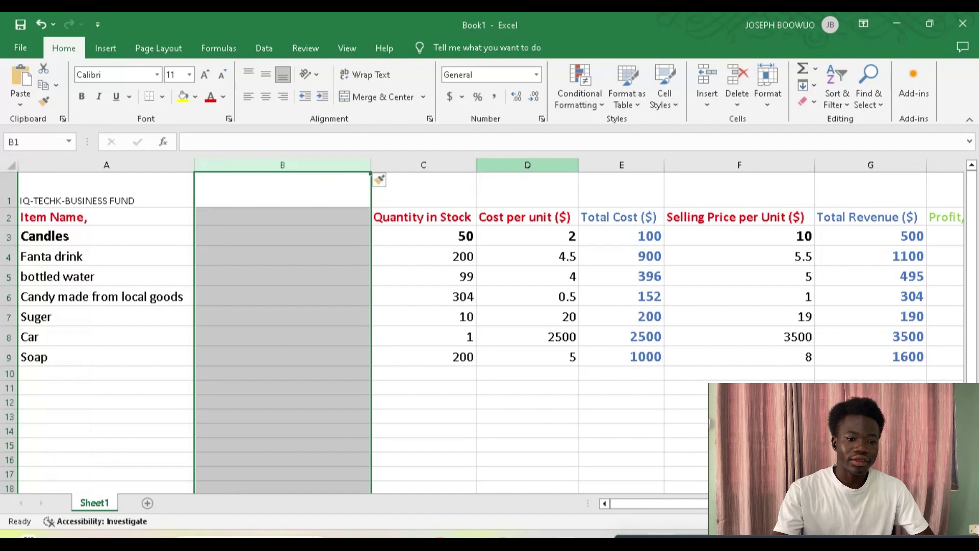
Step: Insert an empty column before the "Cost per unit ($)" column and undo the insertion
{"action": "left_click", "coordinate": [529, 166]}
{"action": "right_click", "coordinate": [530, 168]}
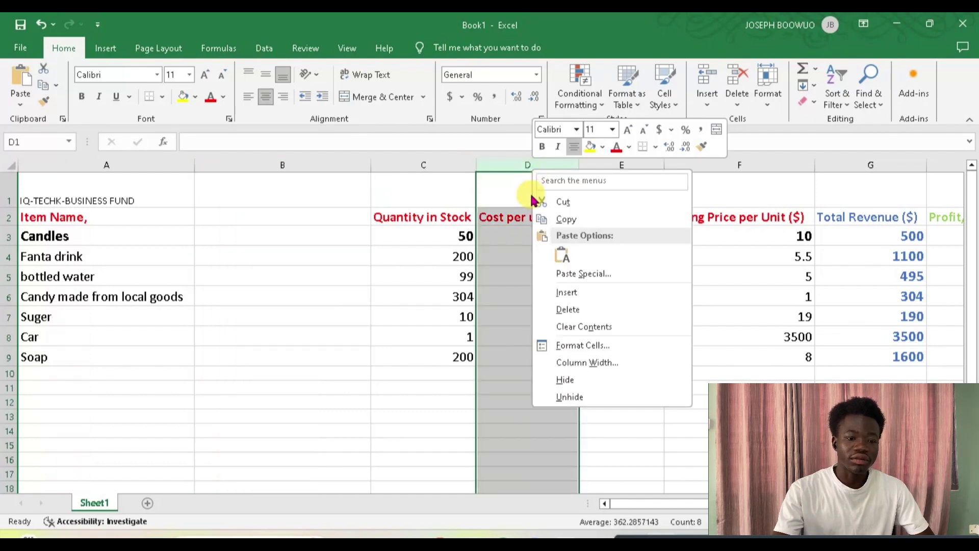
{"action": "left_click", "coordinate": [556, 295]}
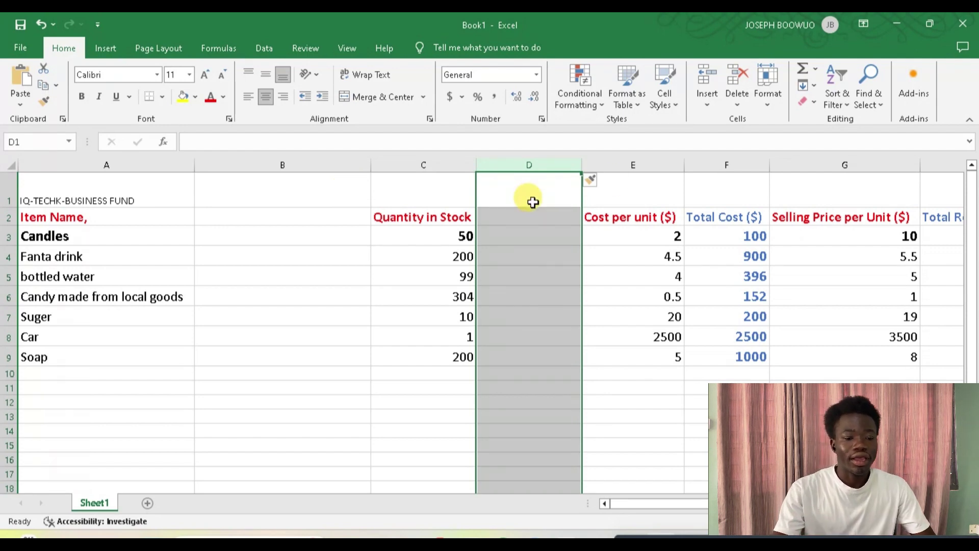
{"action": "key", "text": "ctrl+z"}
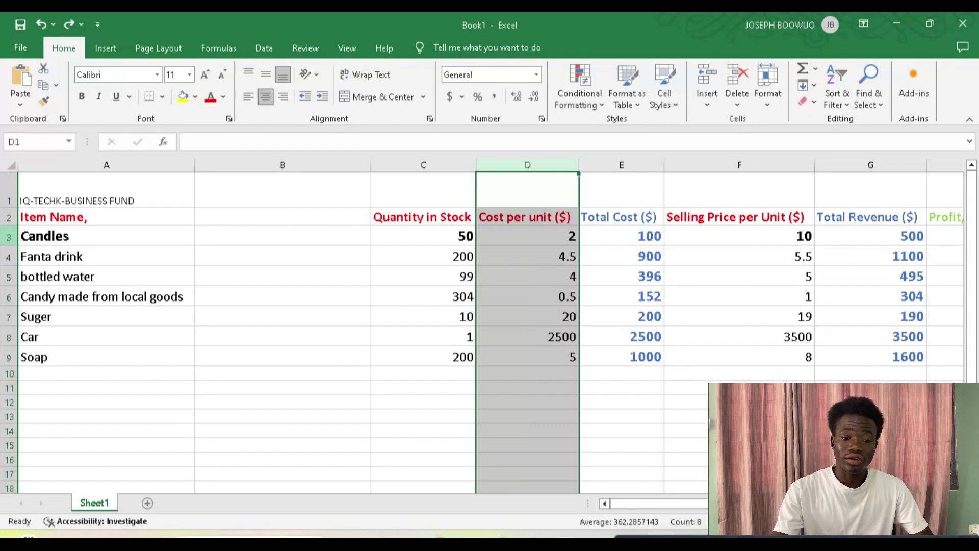
Step: Insert an empty row above the Candles row and another above the "Candy made from local goods" row
{"action": "left_click", "coordinate": [8, 236]}
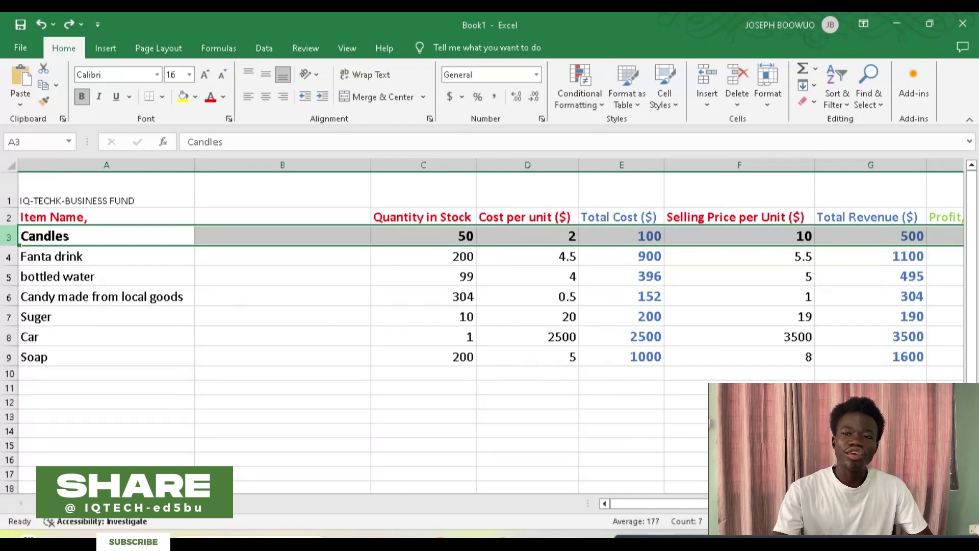
{"action": "right_click", "coordinate": [13, 236]}
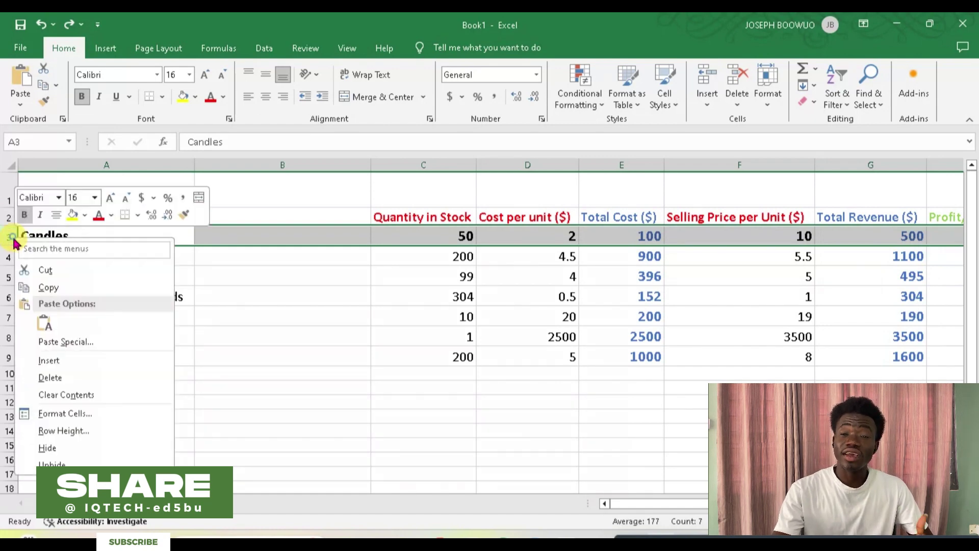
{"action": "left_click", "coordinate": [49, 360]}
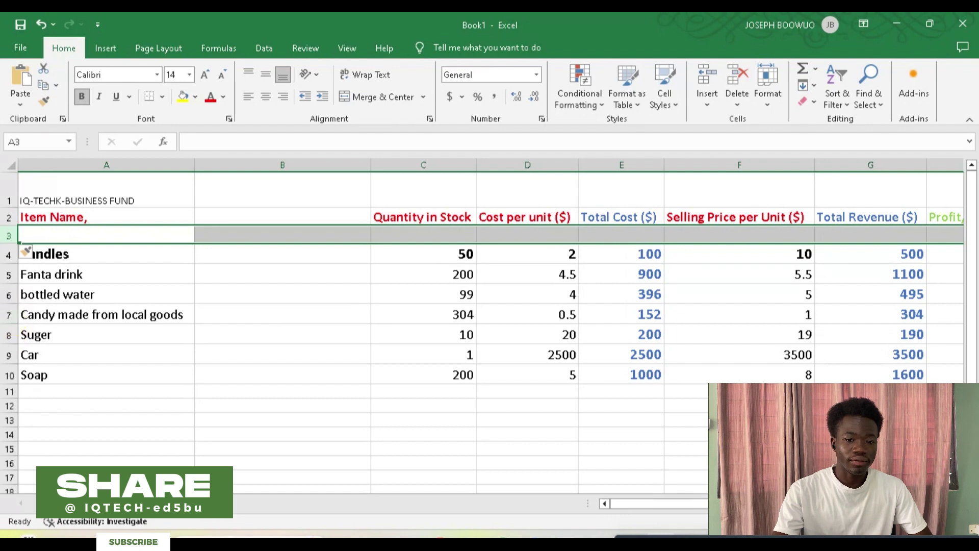
{"action": "left_click", "coordinate": [9, 315]}
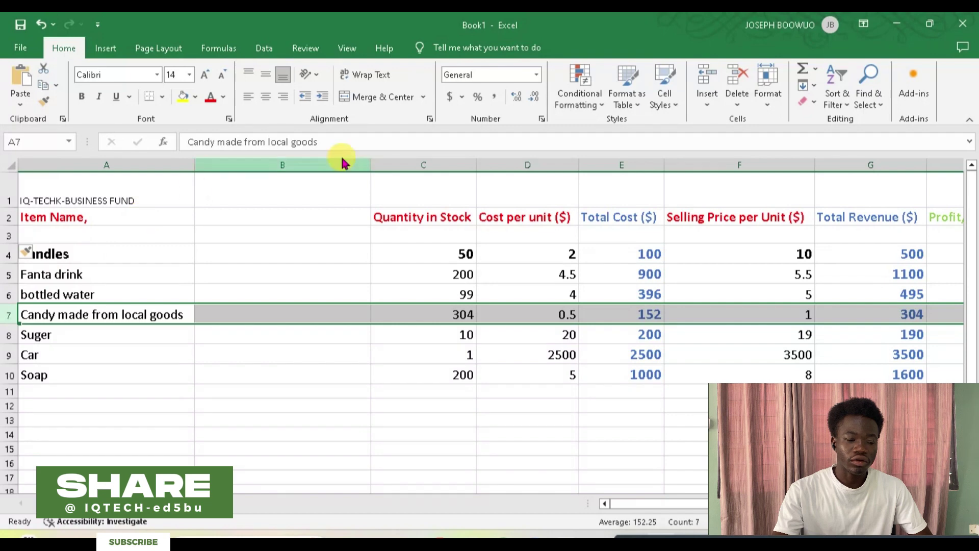
{"action": "left_click", "coordinate": [707, 82]}
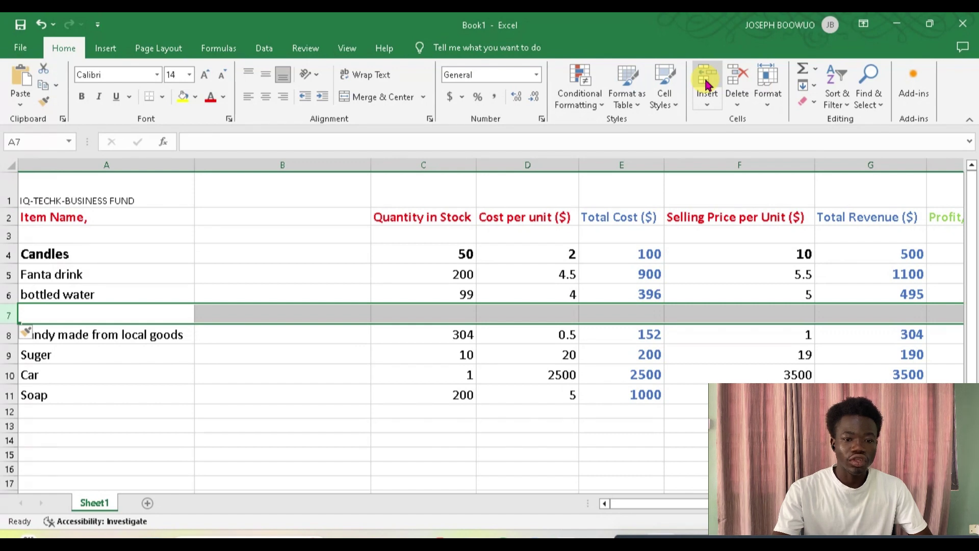
{"action": "left_click", "coordinate": [24, 378]}
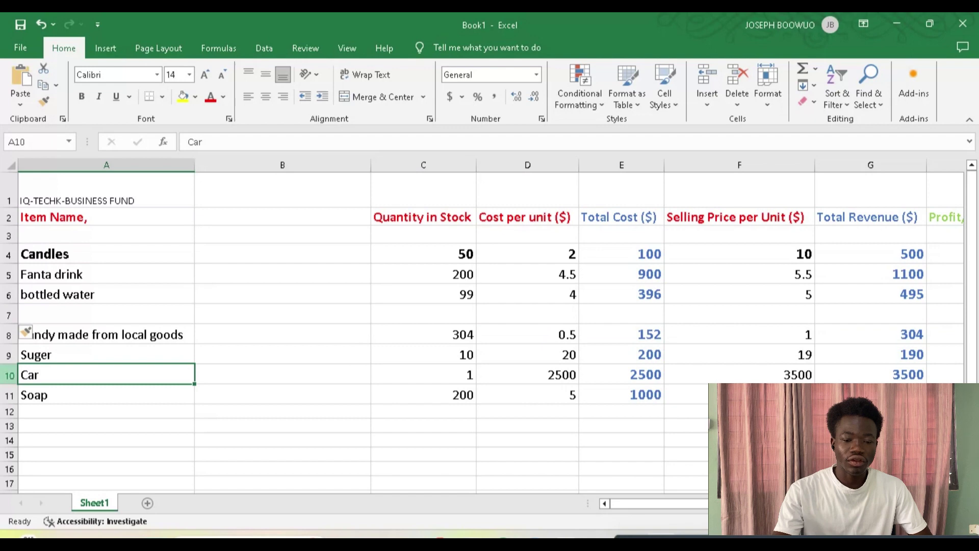
{"action": "left_click", "coordinate": [9, 376]}
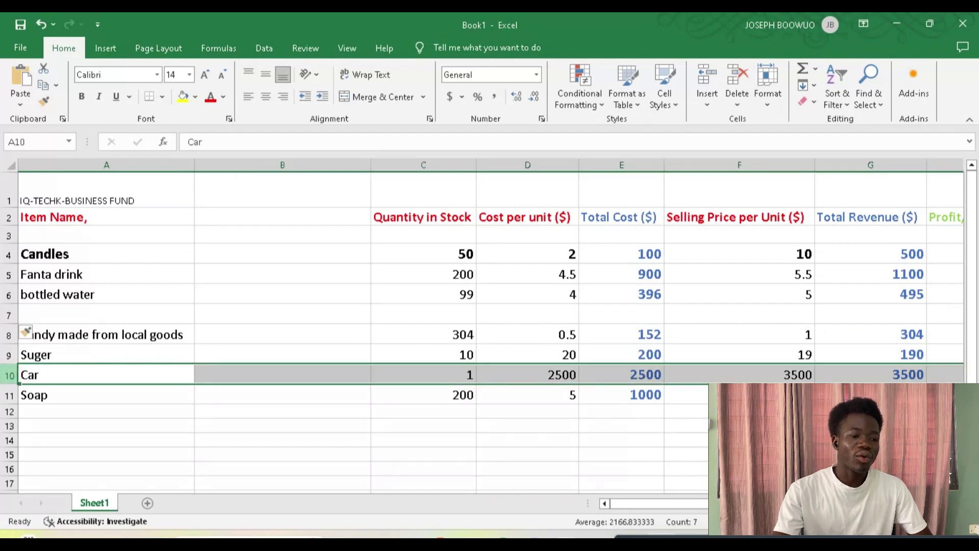
{"action": "left_click", "coordinate": [706, 106]}
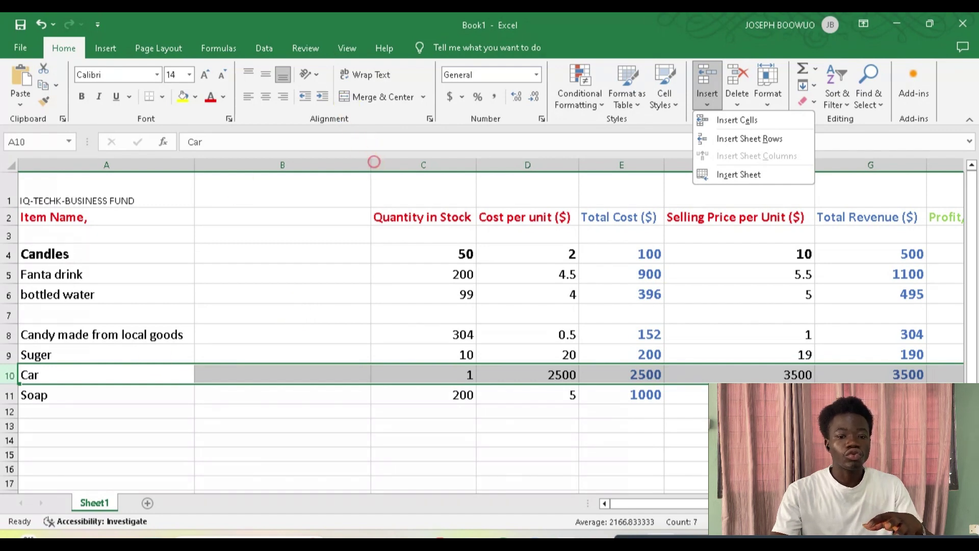
{"action": "left_click", "coordinate": [374, 166]}
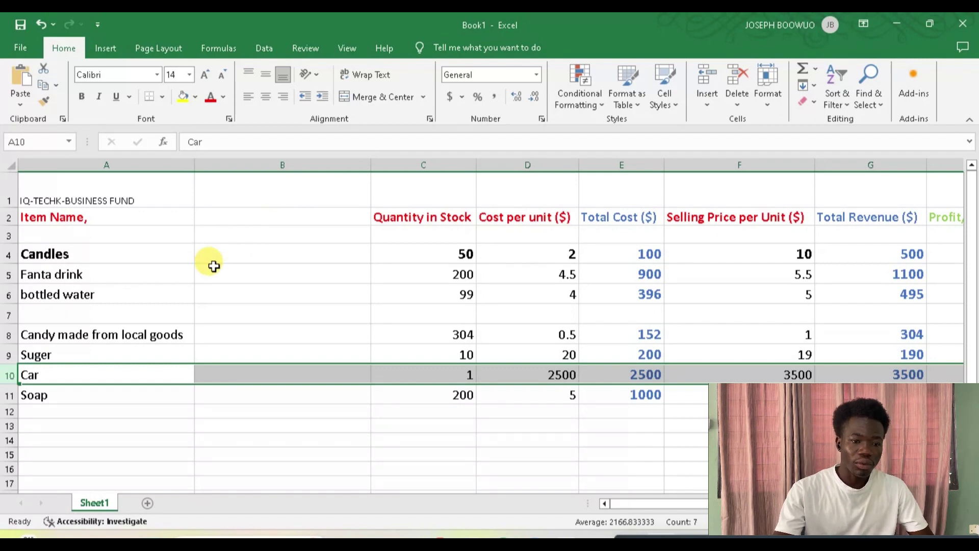
{"action": "double_click", "coordinate": [146, 196]}
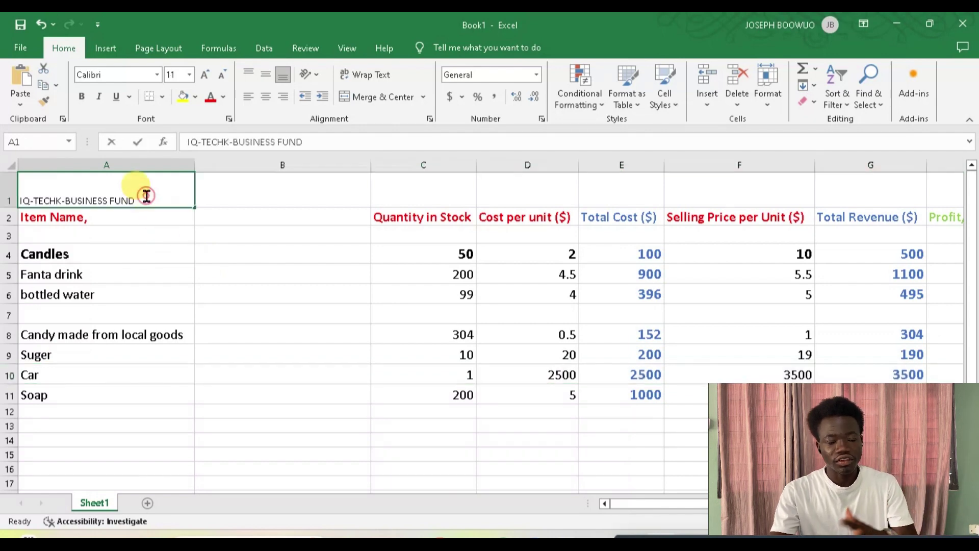
{"action": "left_click_drag", "start_coordinate": [146, 196], "coordinate": [21, 196]}
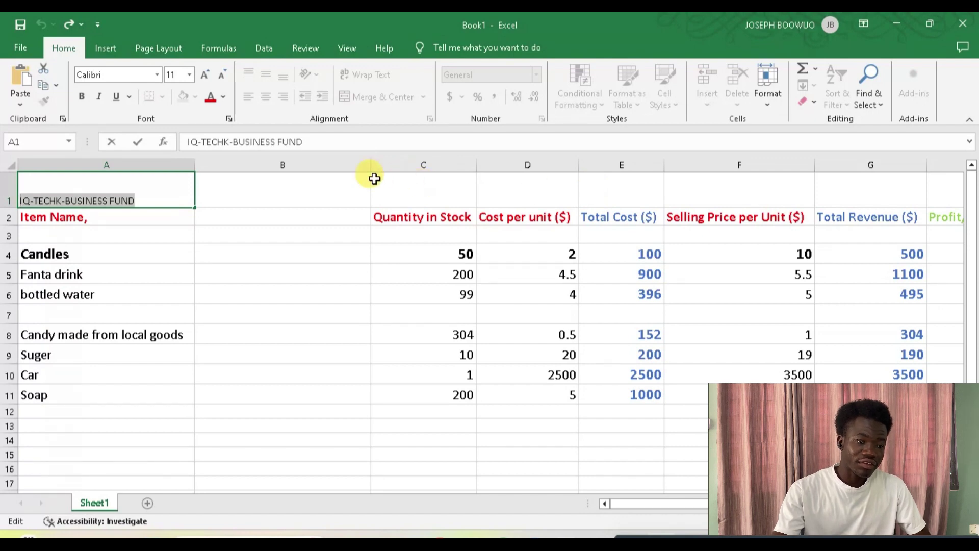
Step: Narrow the empty column B to roughly a third of its width
{"action": "left_click", "coordinate": [368, 164]}
{"action": "left_click_drag", "start_coordinate": [370, 164], "coordinate": [249, 164]}
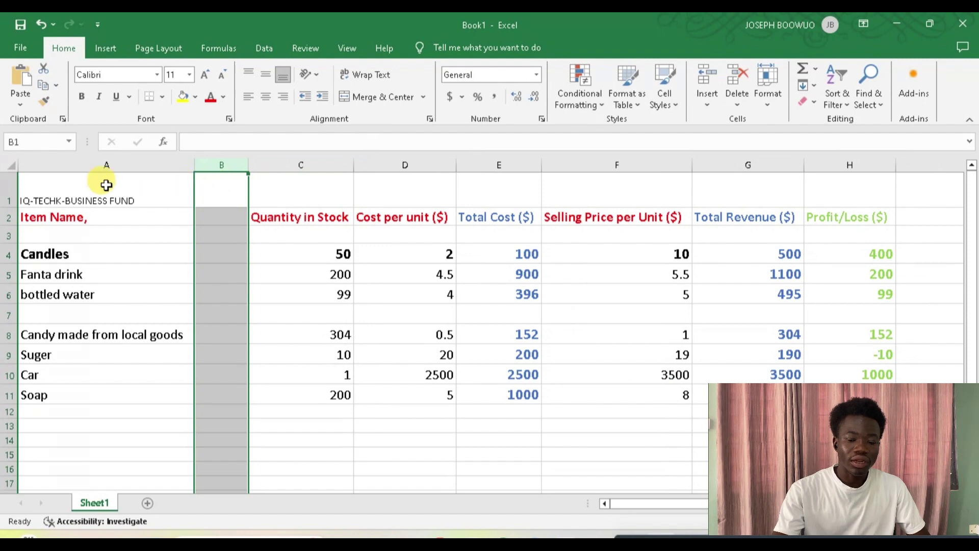
Step: Merge and center the "IQ-TECHK-BUSINESS FUND" title across cells A1 to H1
{"action": "left_click", "coordinate": [90, 191]}
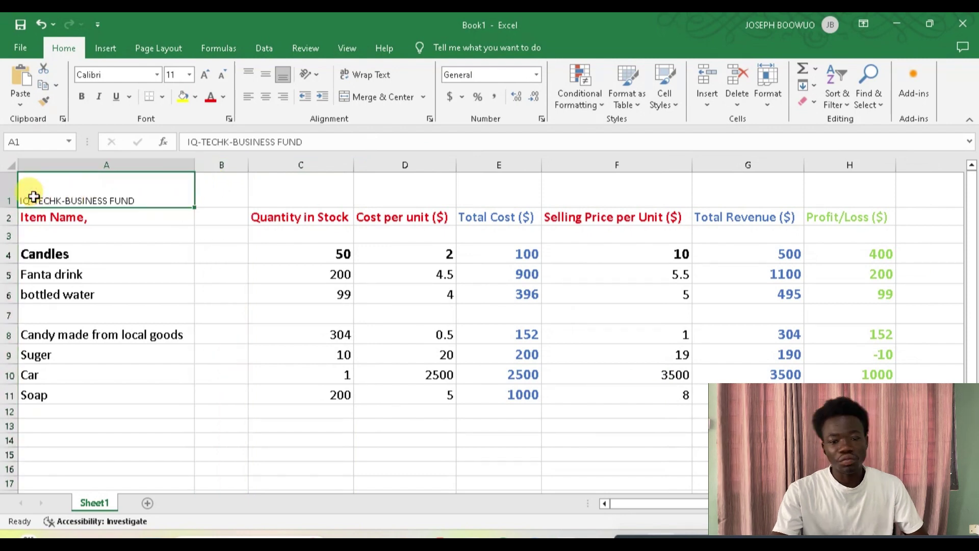
{"action": "left_click_drag", "start_coordinate": [32, 200], "coordinate": [862, 187]}
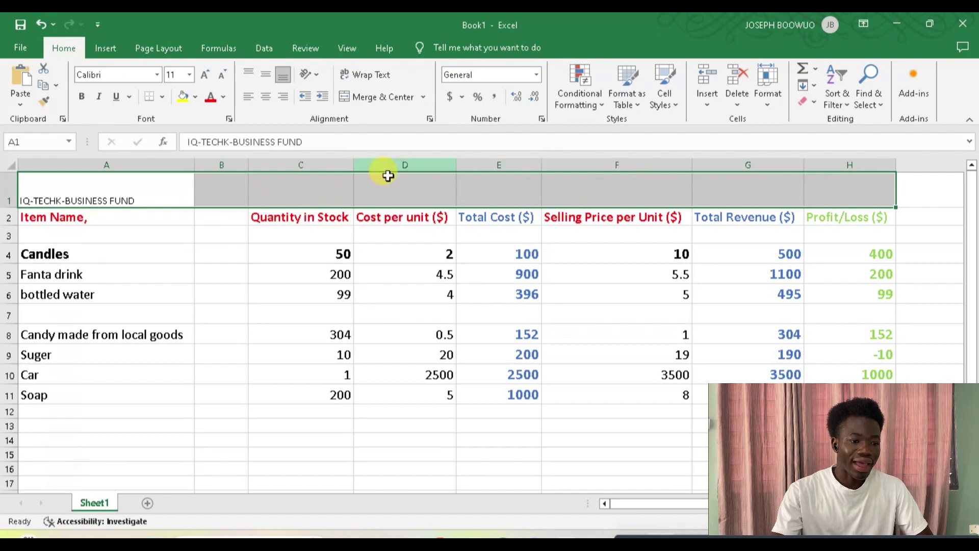
{"action": "left_click", "coordinate": [421, 96]}
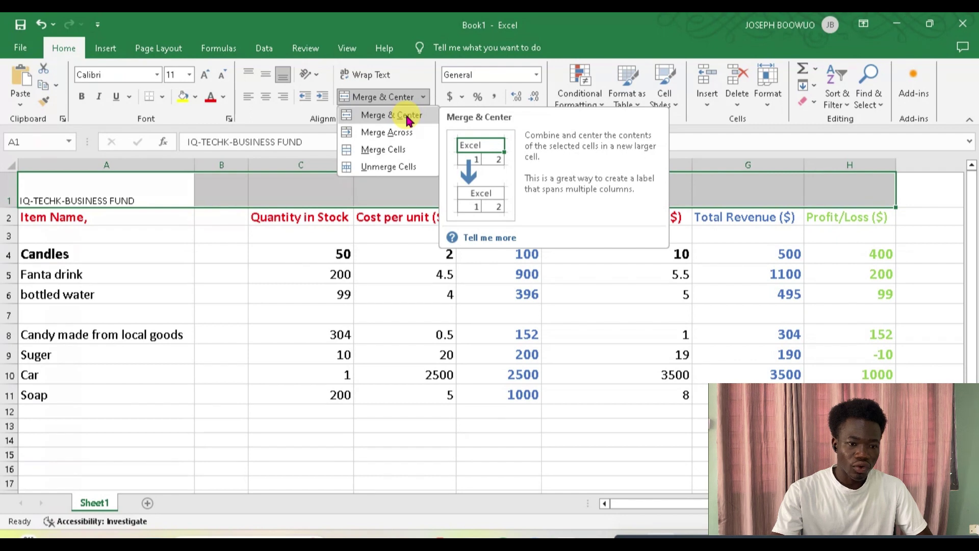
{"action": "left_click", "coordinate": [408, 116]}
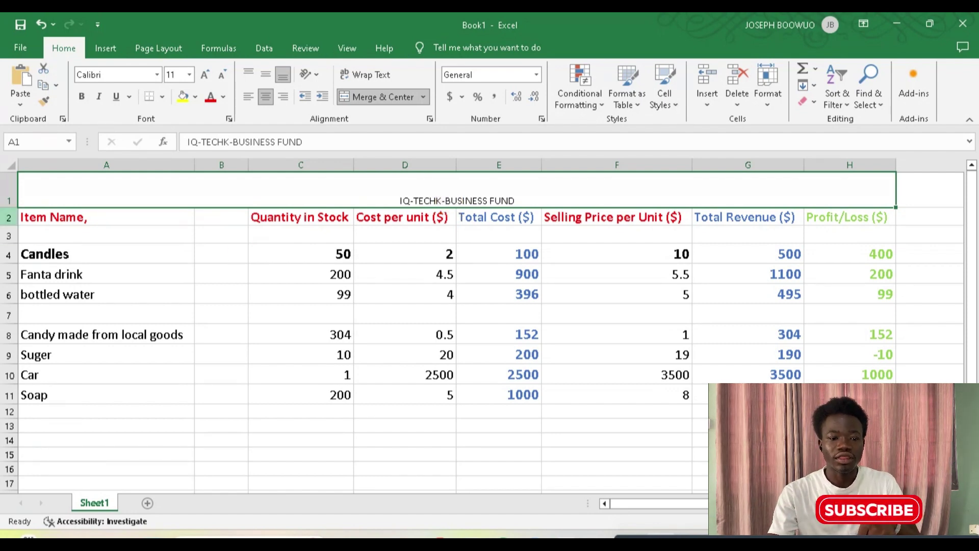
Step: Try to merge and center the entire header row 2, and cancel the merge to keep the separate column headings
{"action": "left_click", "coordinate": [6, 217]}
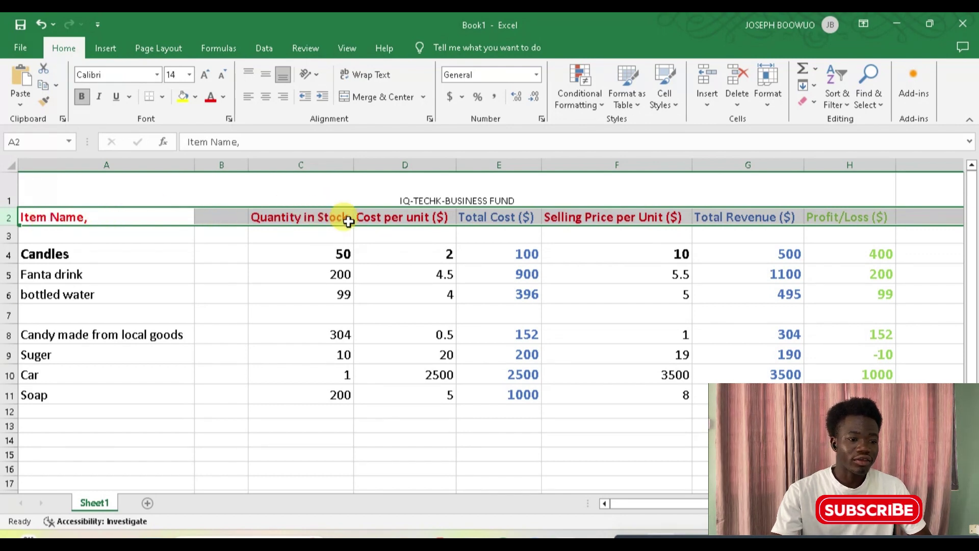
{"action": "left_click", "coordinate": [61, 218]}
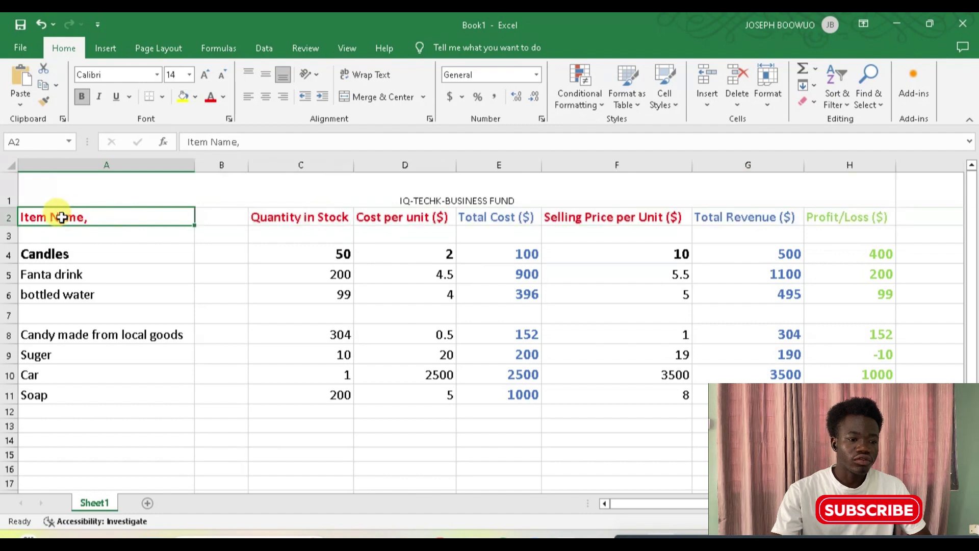
{"action": "left_click_drag", "start_coordinate": [169, 218], "coordinate": [335, 218]}
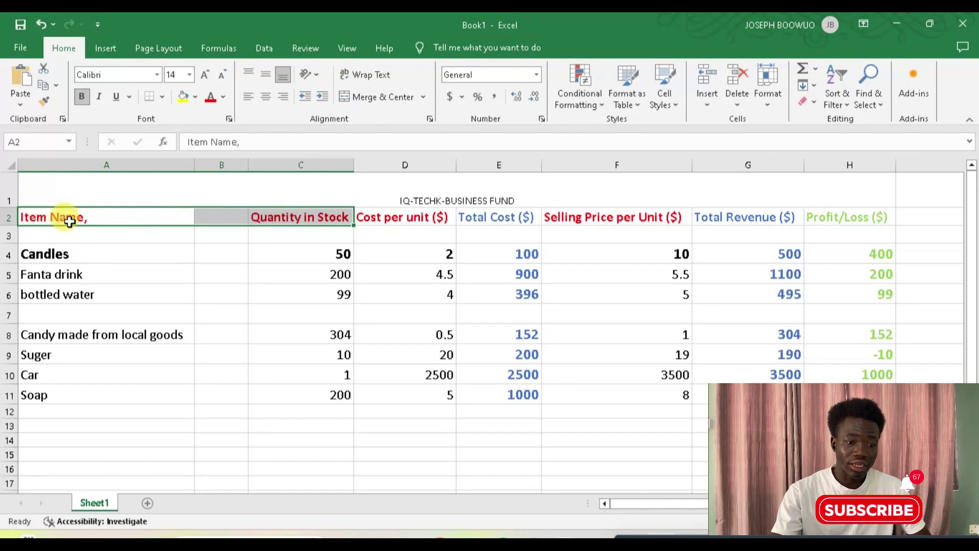
{"action": "left_click", "coordinate": [9, 218]}
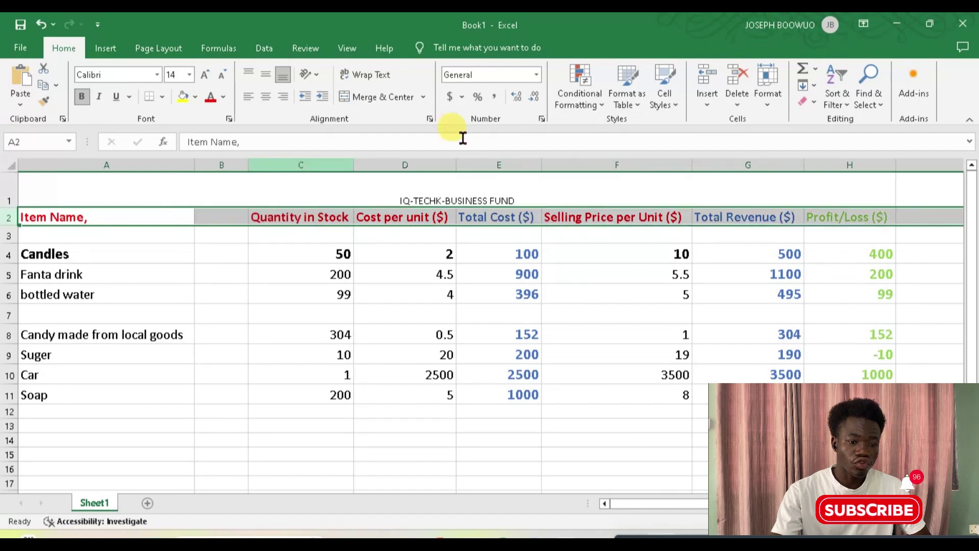
{"action": "left_click", "coordinate": [424, 98]}
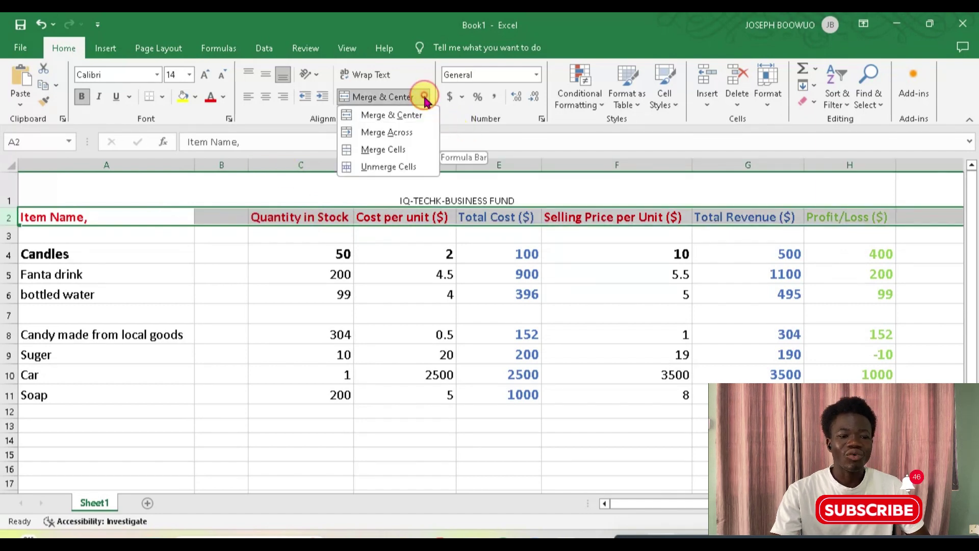
{"action": "left_click", "coordinate": [403, 116]}
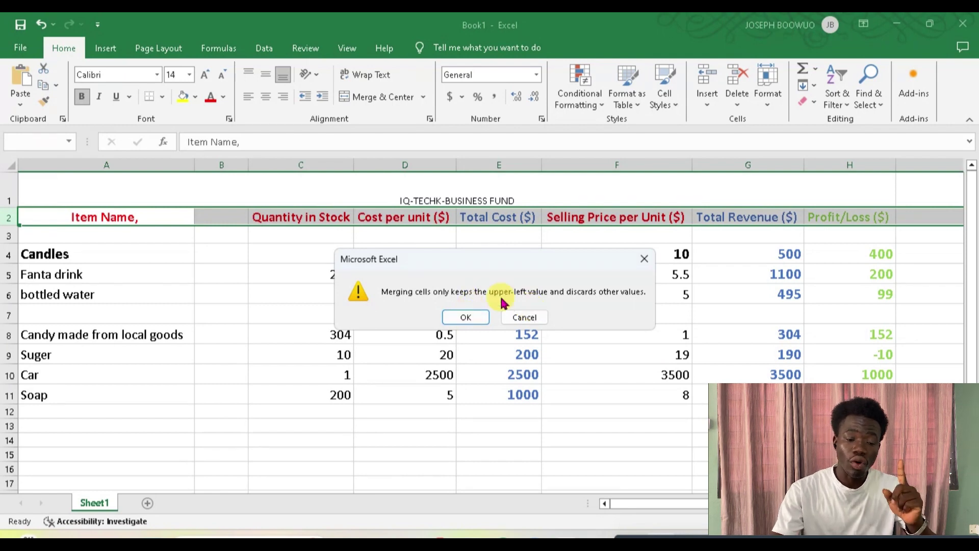
{"action": "left_click", "coordinate": [521, 316]}
{"action": "left_click", "coordinate": [186, 239]}
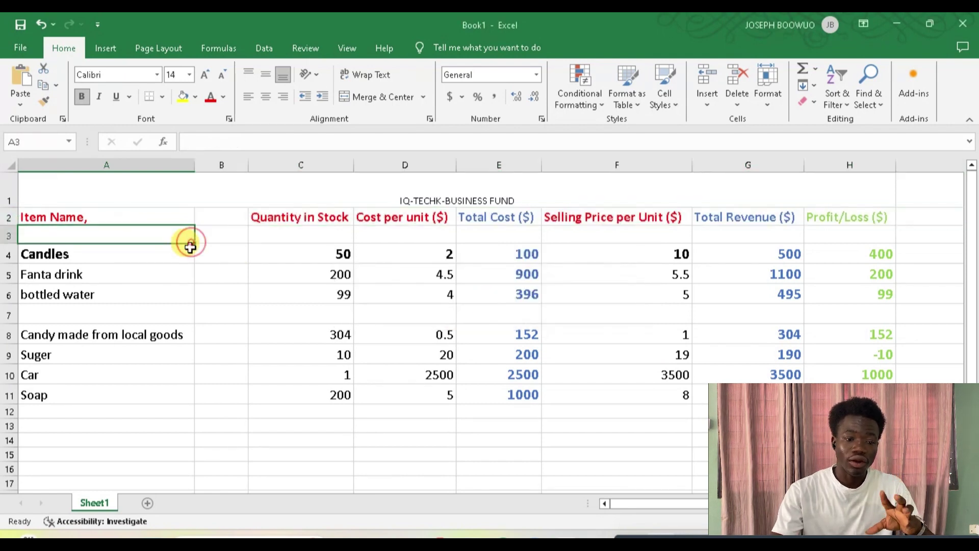